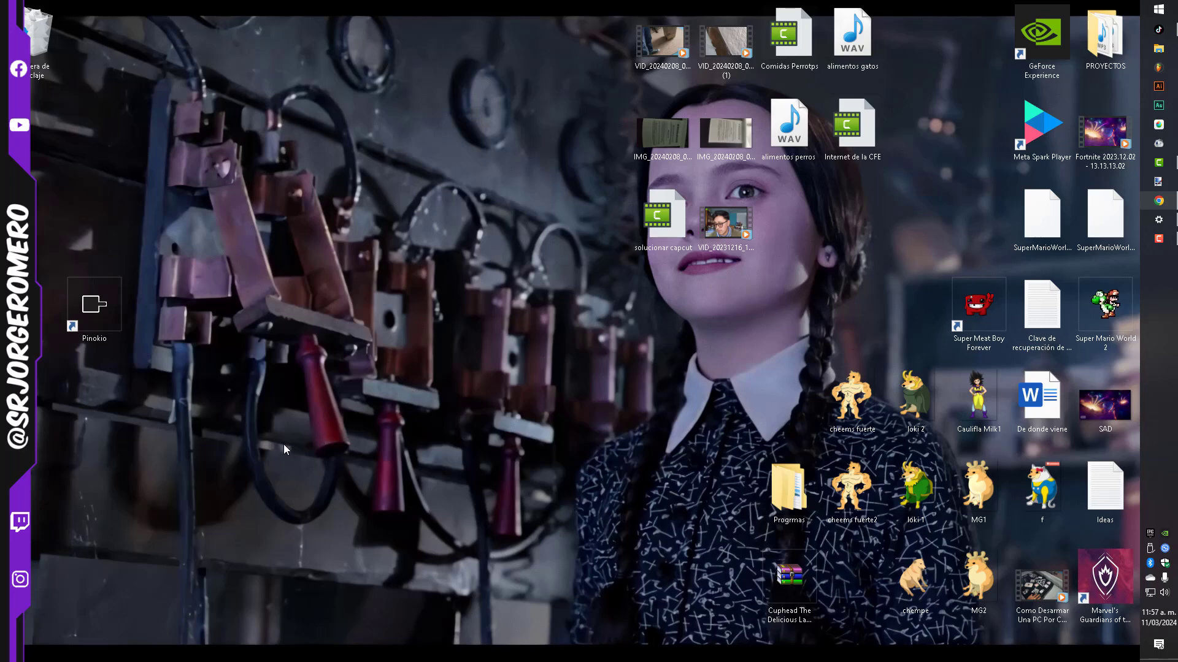
Step: Switch to Chrome, search Google for "pinokio" and open the pinokio.computer website from the results
{"action": "left_click_drag", "start_coordinate": [123, 381], "coordinate": [86, 292]}
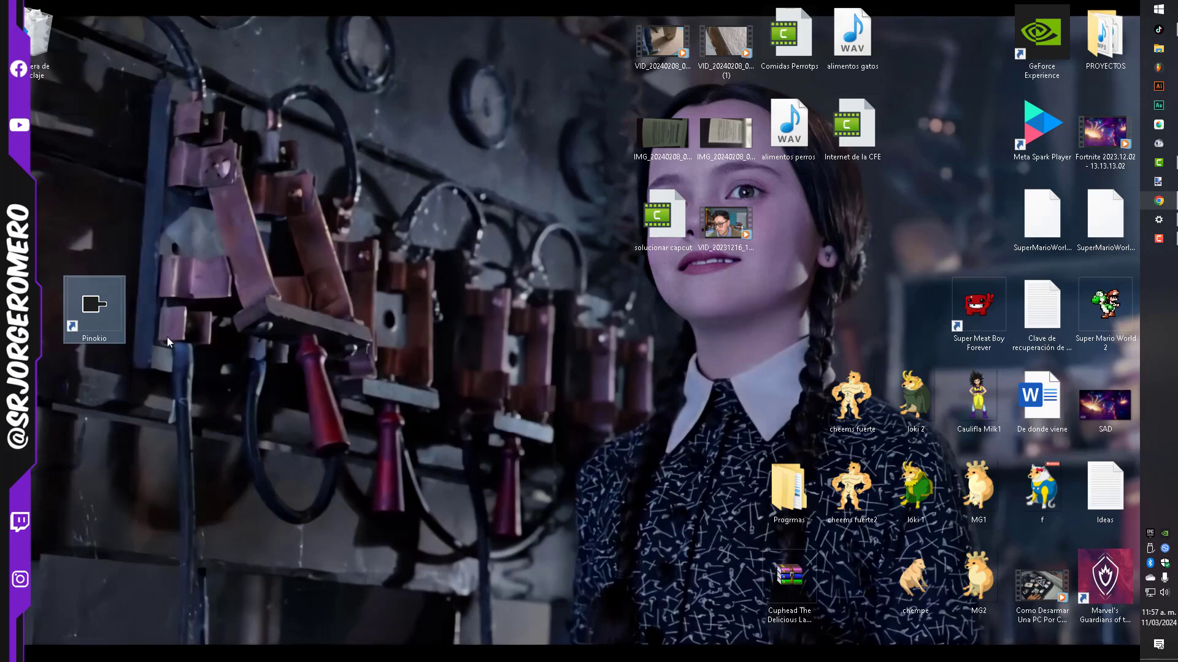
{"action": "left_click", "coordinate": [1159, 201]}
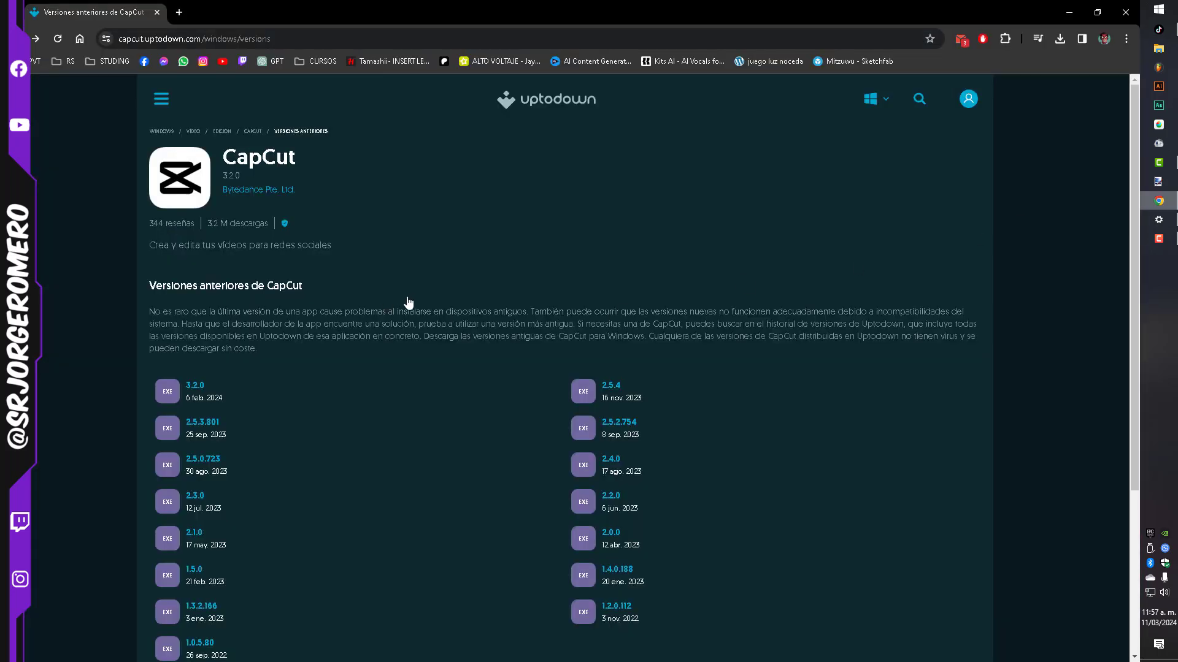
{"action": "left_click", "coordinate": [227, 44]}
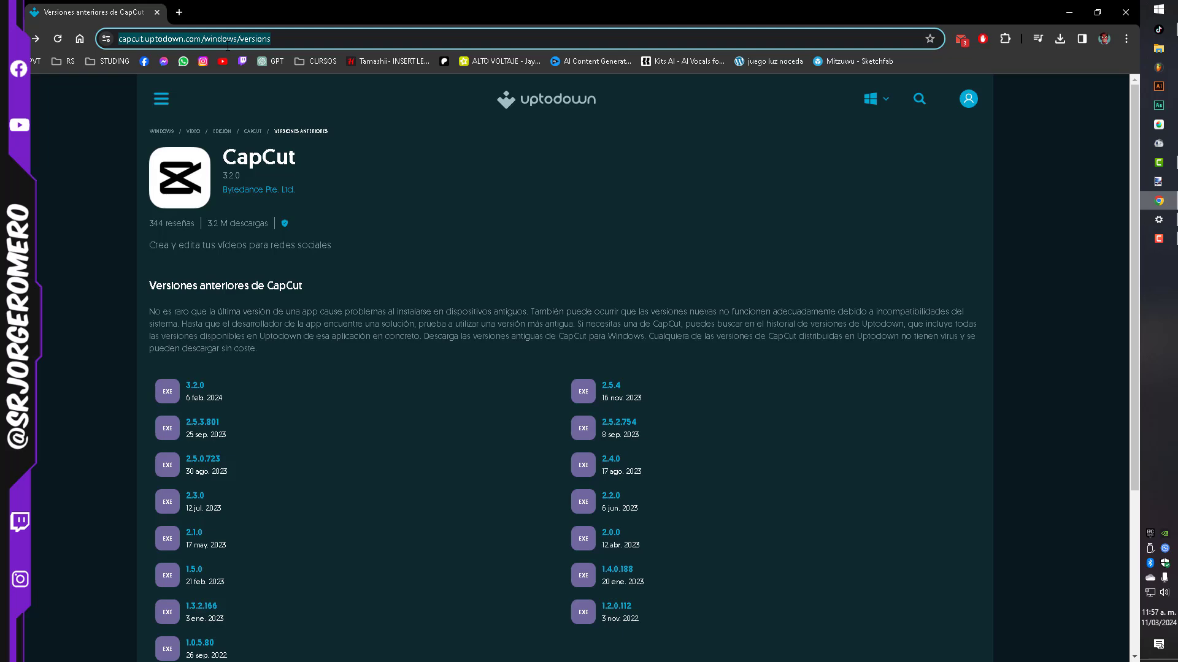
{"action": "type", "text": "pinokio"}
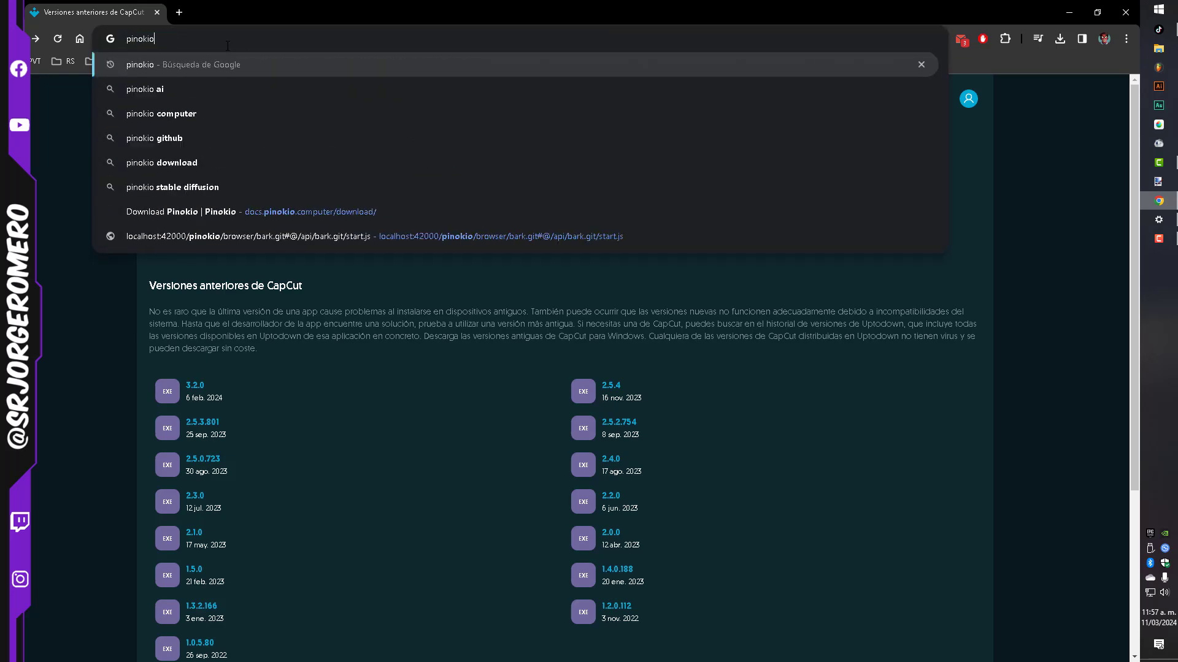
{"action": "key", "text": "Return"}
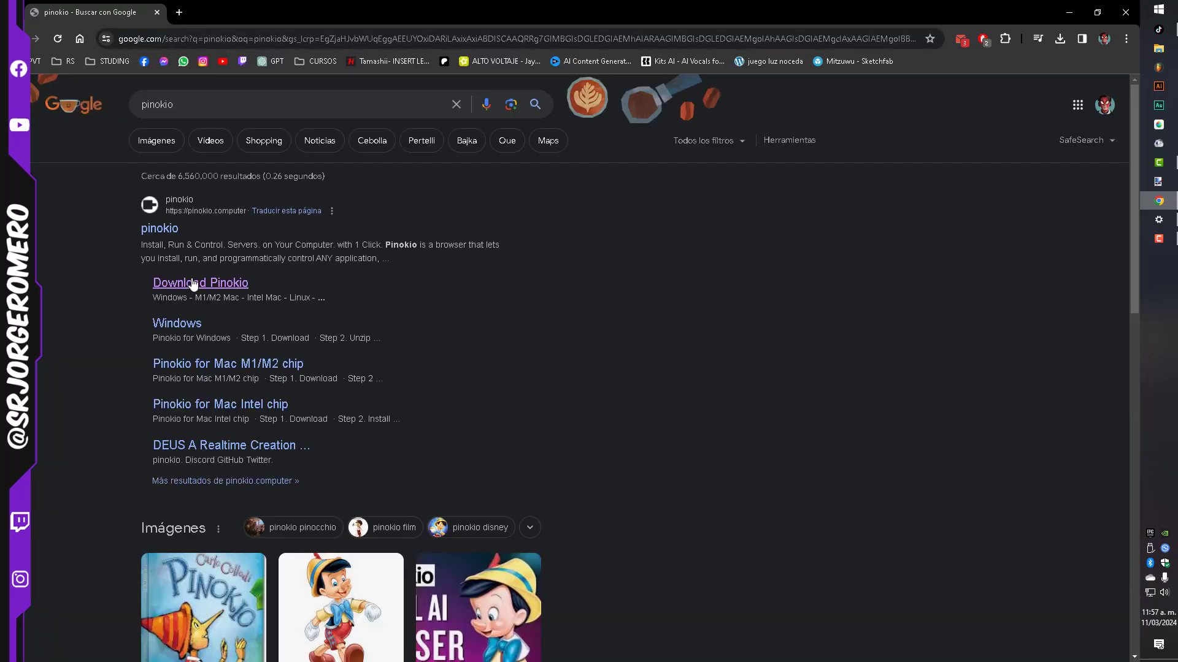
{"action": "left_click", "coordinate": [173, 231]}
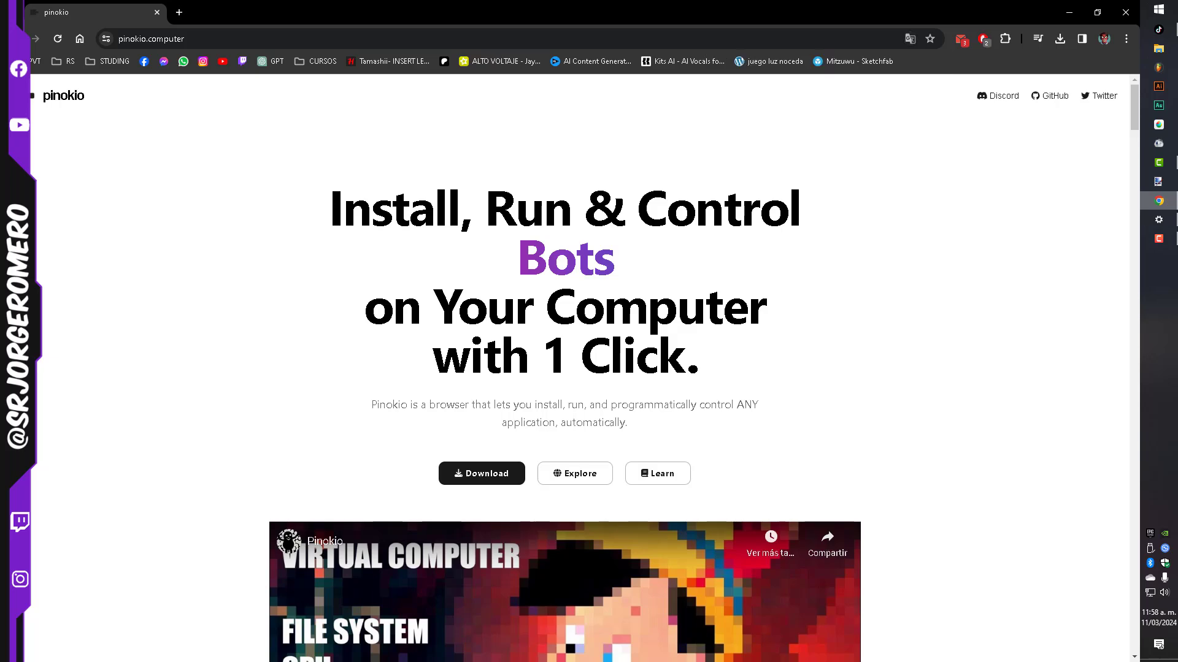
Step: Examine the Pinokio homepage's headline and its list of verified AI scripts
{"action": "left_click_drag", "start_coordinate": [330, 209], "coordinate": [434, 211]}
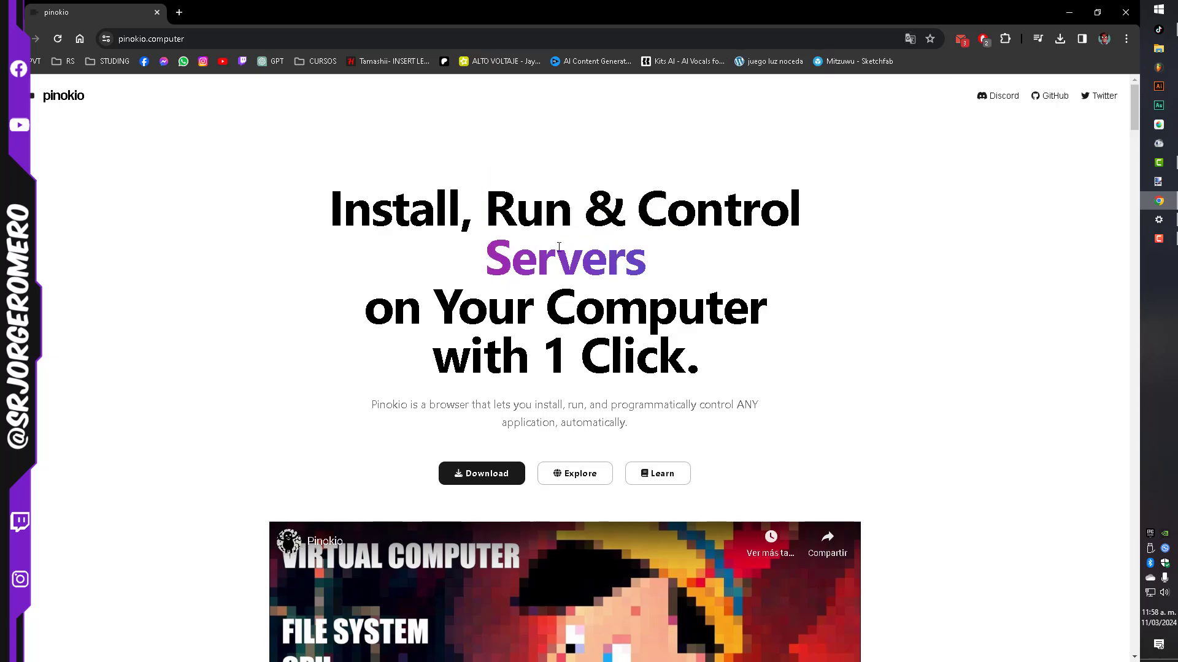
{"action": "left_click_drag", "start_coordinate": [393, 307], "coordinate": [697, 325]}
{"action": "left_click_drag", "start_coordinate": [443, 359], "coordinate": [528, 361]}
{"action": "scroll", "coordinate": [597, 352], "scroll_direction": "down", "scroll_amount": 4}
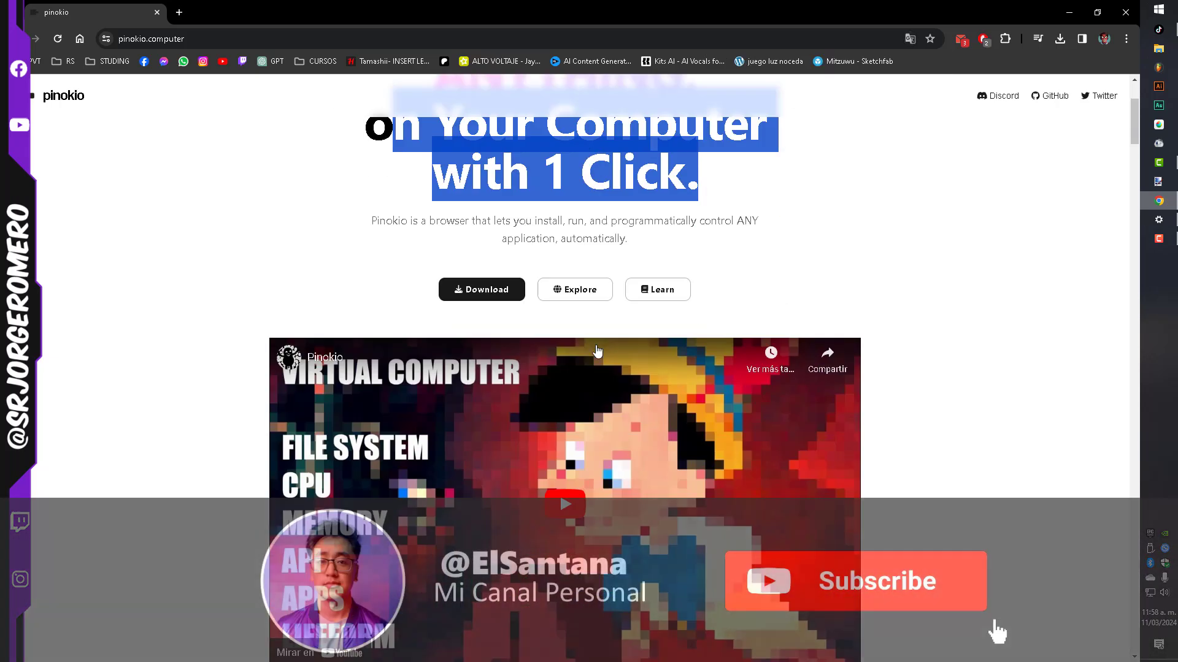
{"action": "left_click", "coordinate": [140, 333]}
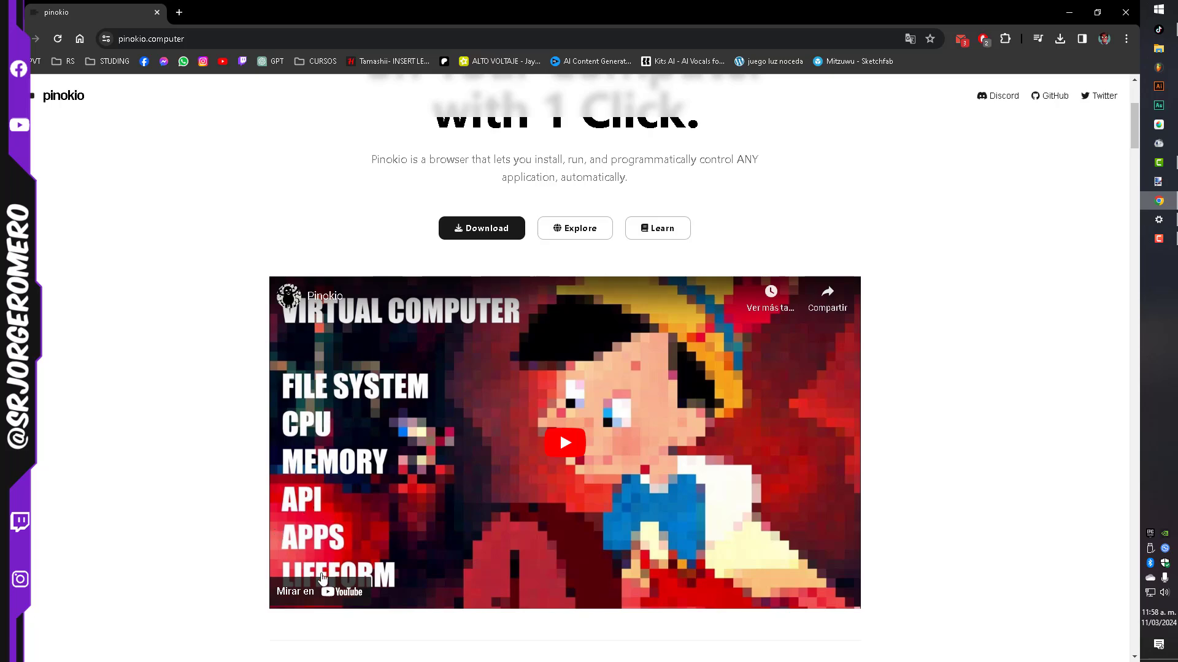
{"action": "scroll", "coordinate": [255, 405], "scroll_direction": "down", "scroll_amount": 10}
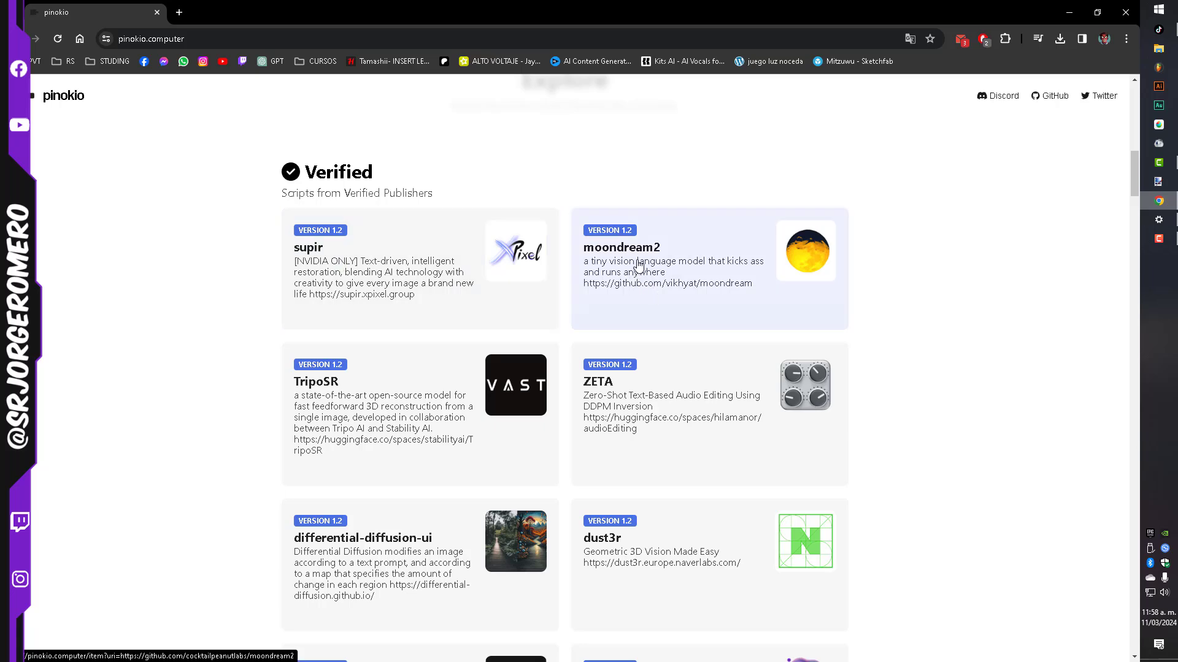
{"action": "scroll", "coordinate": [633, 379], "scroll_direction": "down", "scroll_amount": 12}
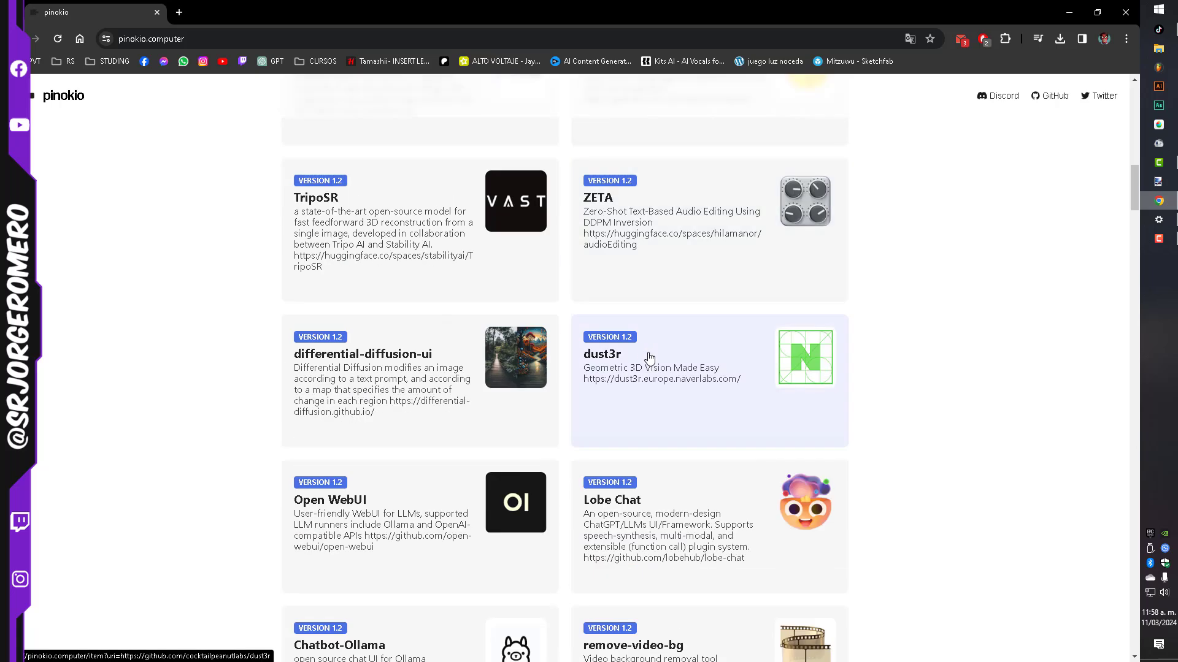
{"action": "scroll", "coordinate": [634, 378], "scroll_direction": "up", "scroll_amount": 5}
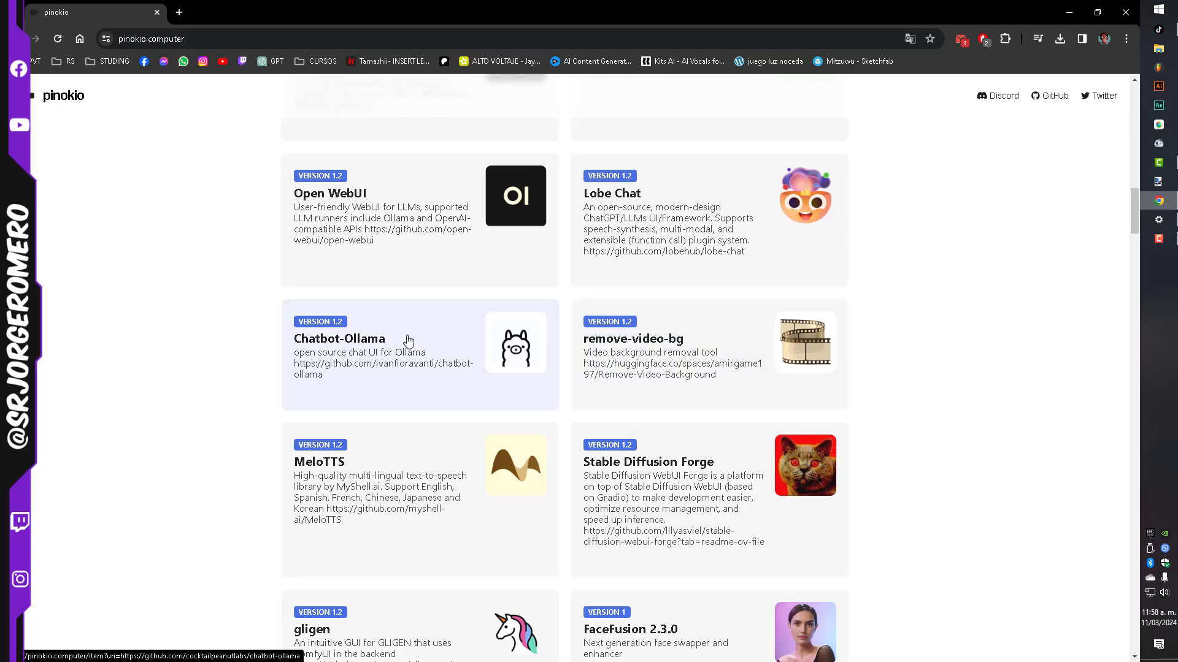
{"action": "scroll", "coordinate": [409, 374], "scroll_direction": "down", "scroll_amount": 7}
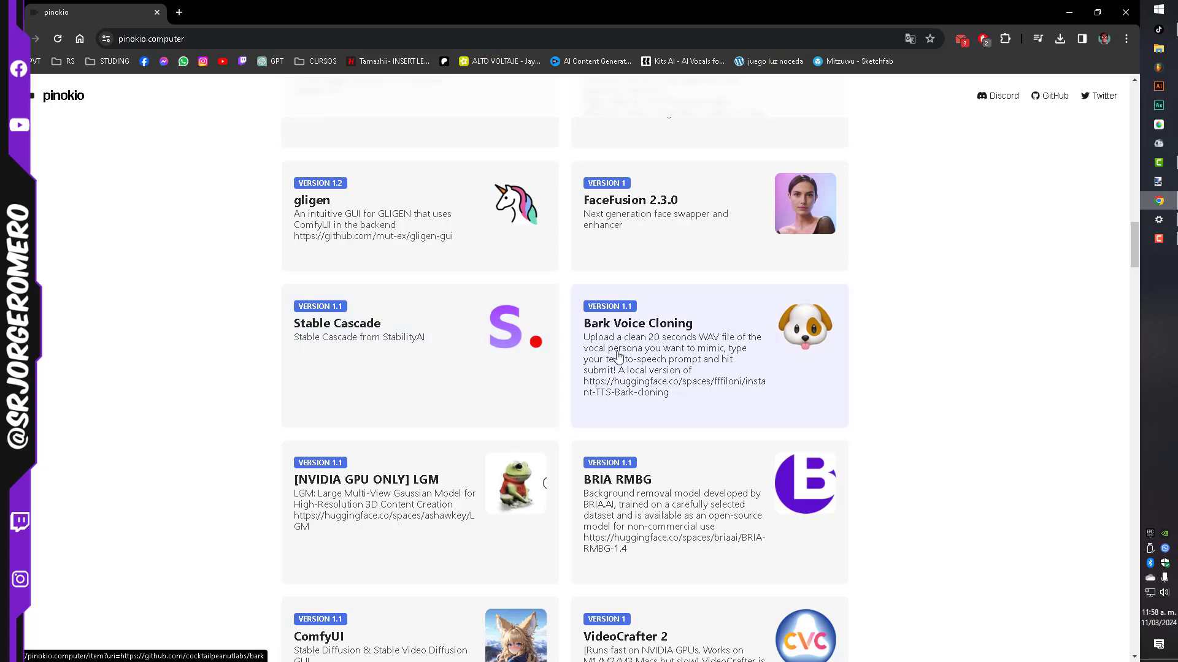
{"action": "scroll", "coordinate": [677, 347], "scroll_direction": "down", "scroll_amount": 9}
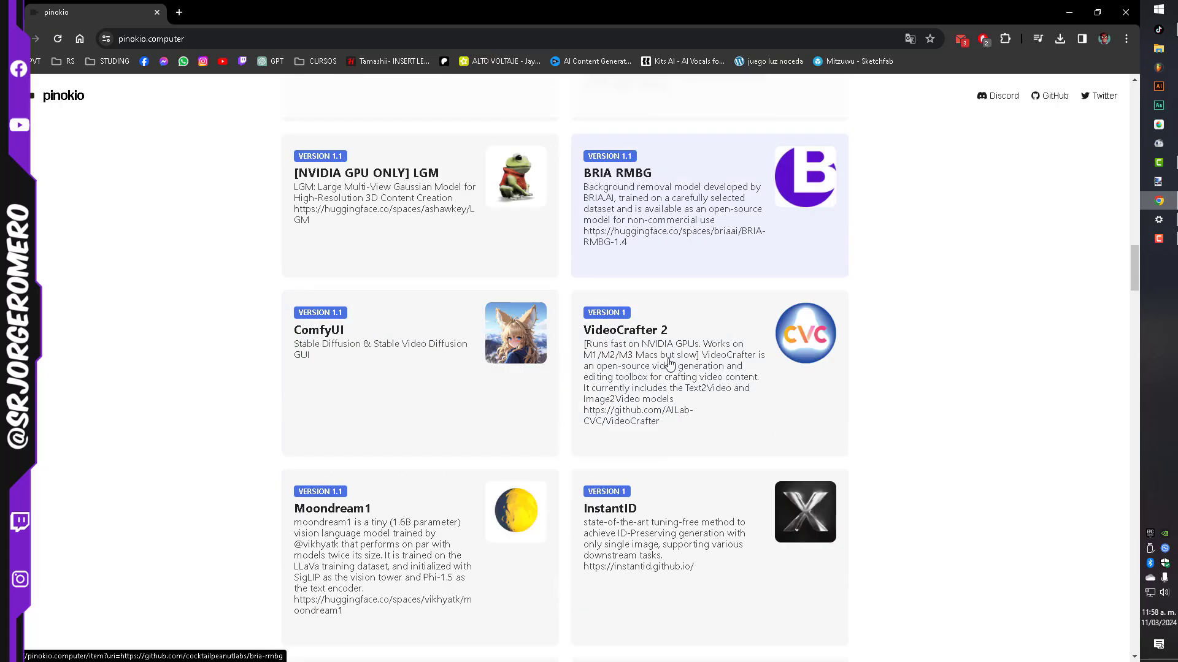
{"action": "scroll", "coordinate": [653, 469], "scroll_direction": "up", "scroll_amount": 20}
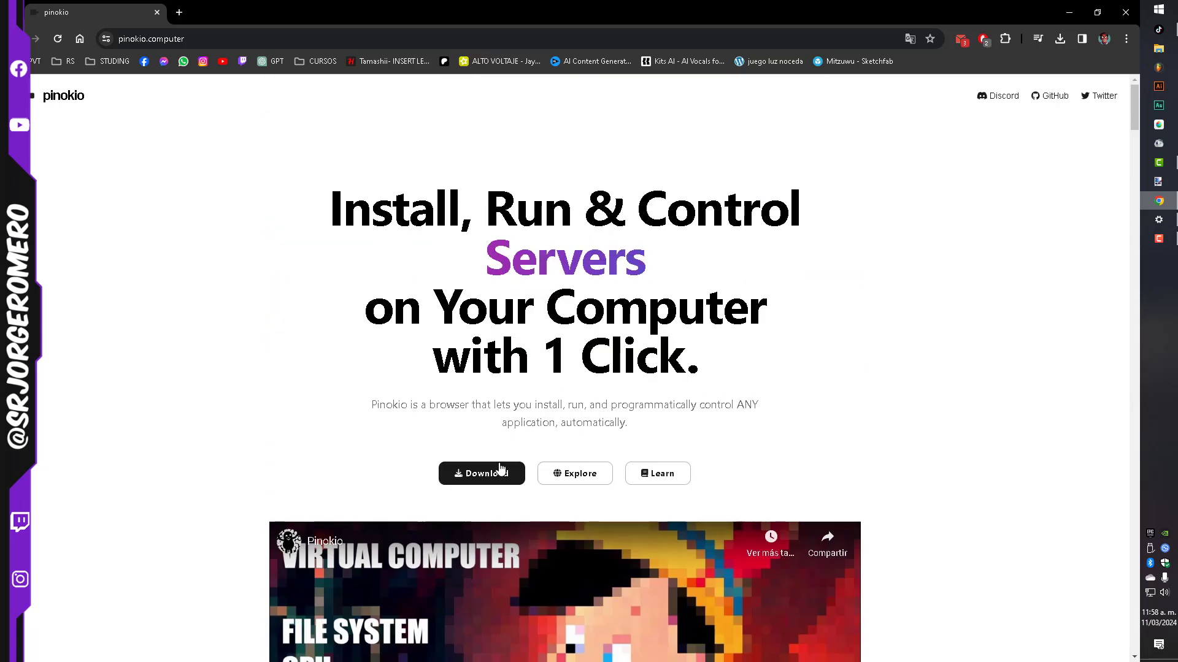
Step: Open Pinokio's Windows download page, review the installation steps and download the Windows version
{"action": "left_click", "coordinate": [486, 476]}
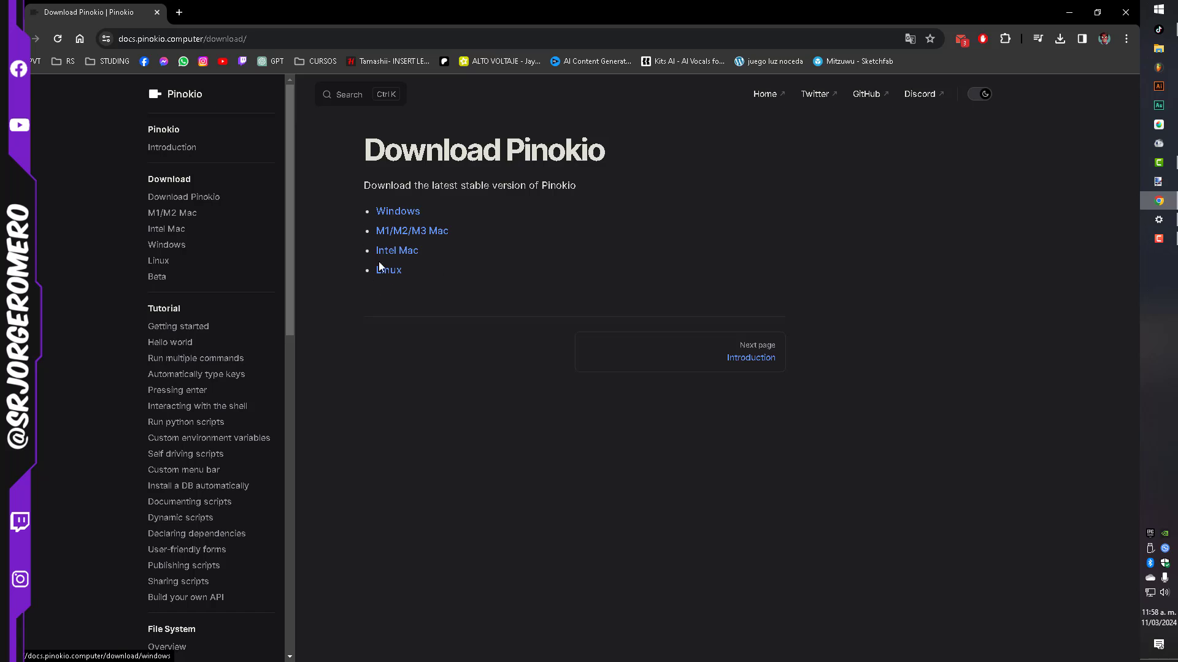
{"action": "left_click", "coordinate": [408, 211]}
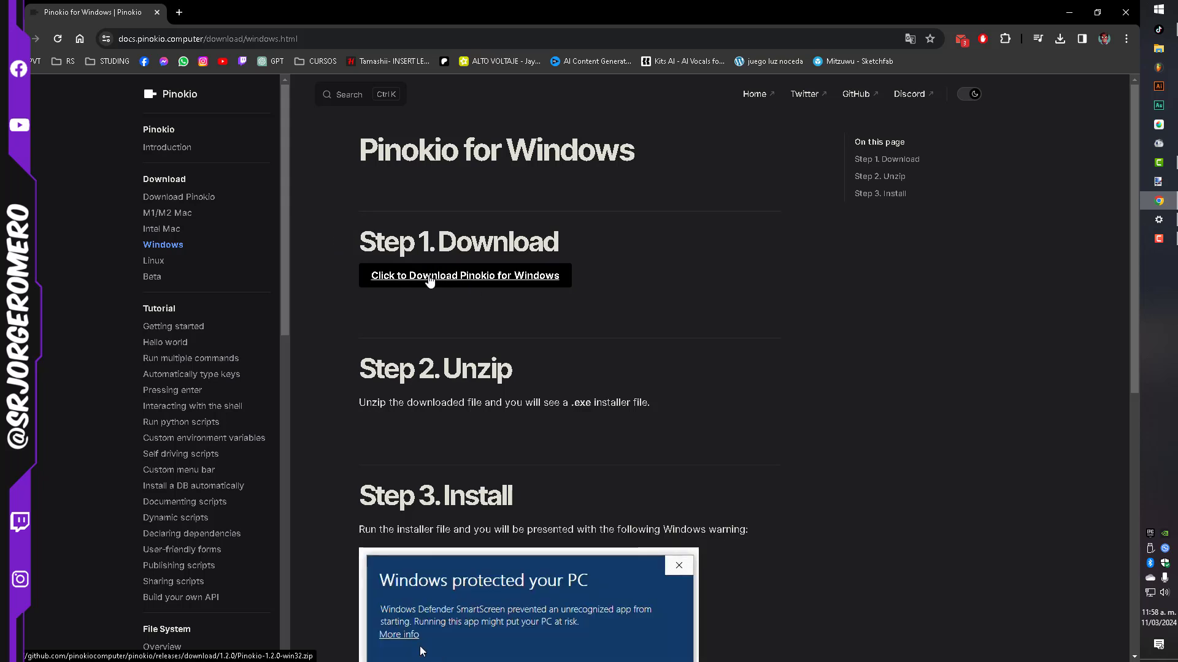
{"action": "scroll", "coordinate": [481, 341], "scroll_direction": "down", "scroll_amount": 1}
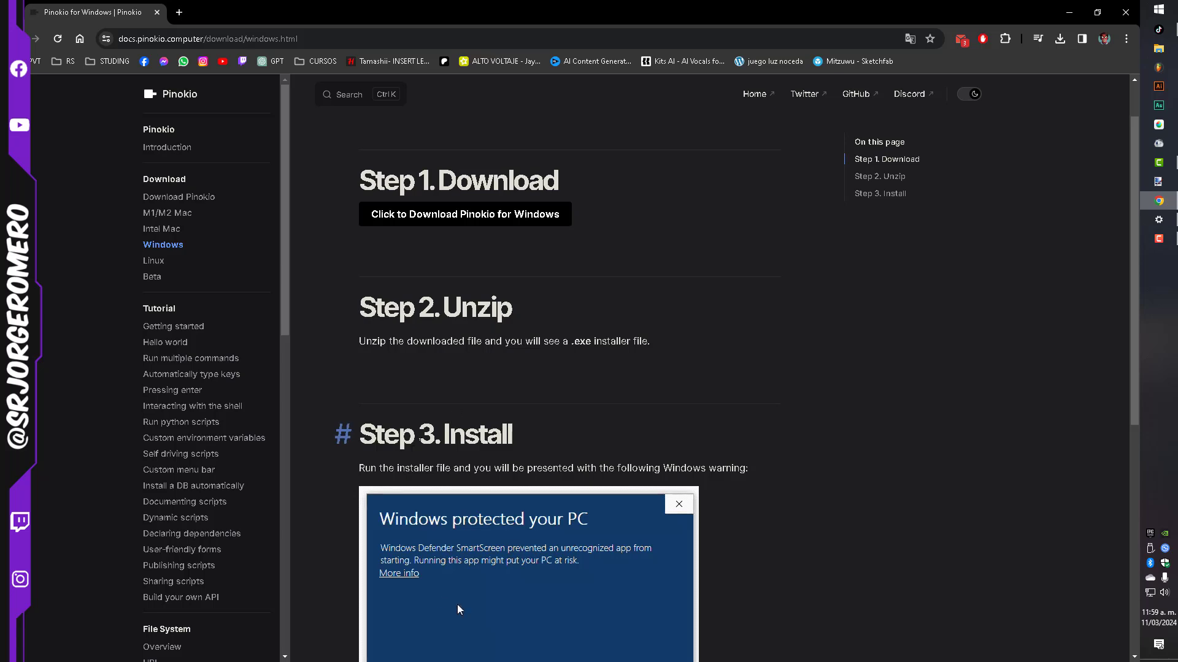
{"action": "scroll", "coordinate": [458, 609], "scroll_direction": "down", "scroll_amount": 5}
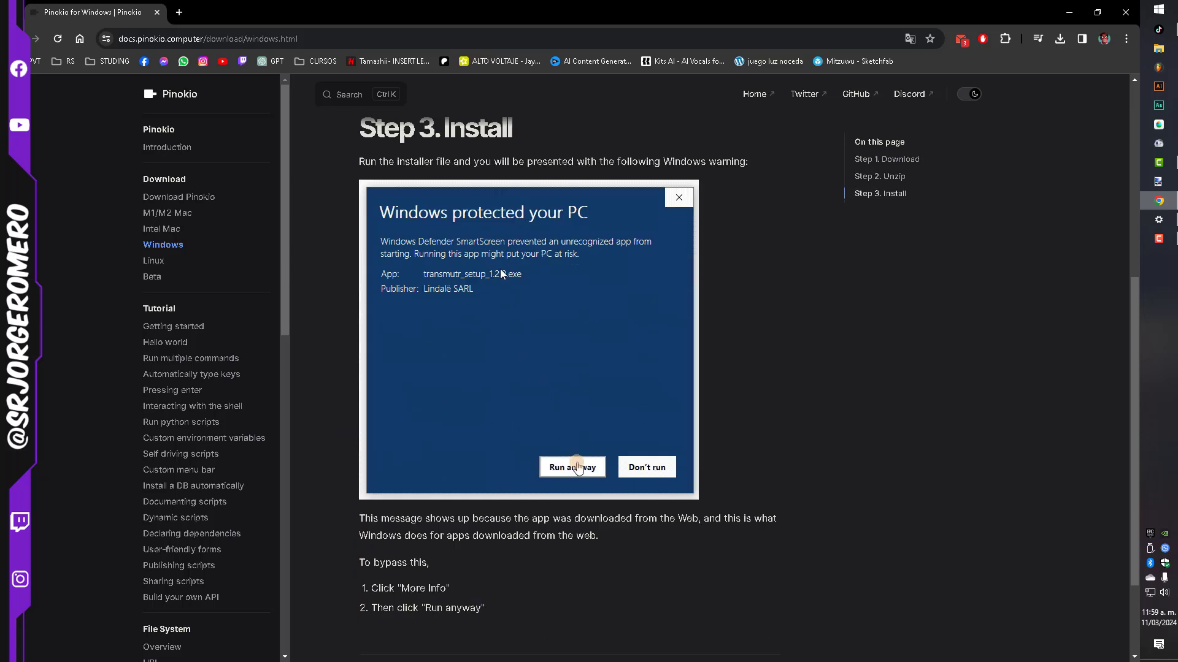
{"action": "scroll", "coordinate": [503, 306], "scroll_direction": "up", "scroll_amount": 6}
{"action": "left_click", "coordinate": [449, 286]}
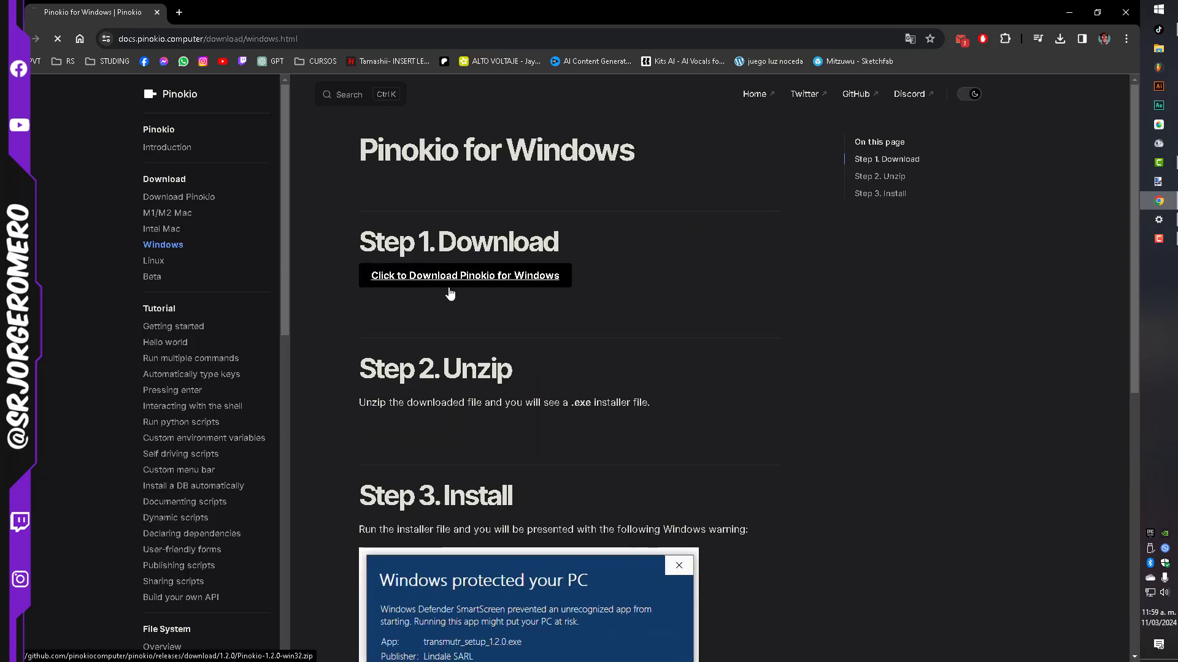
Step: Check the Pinokio-1.2.0-win32.zip download in the recent downloads list and minimize the browser
{"action": "left_click", "coordinate": [1056, 38]}
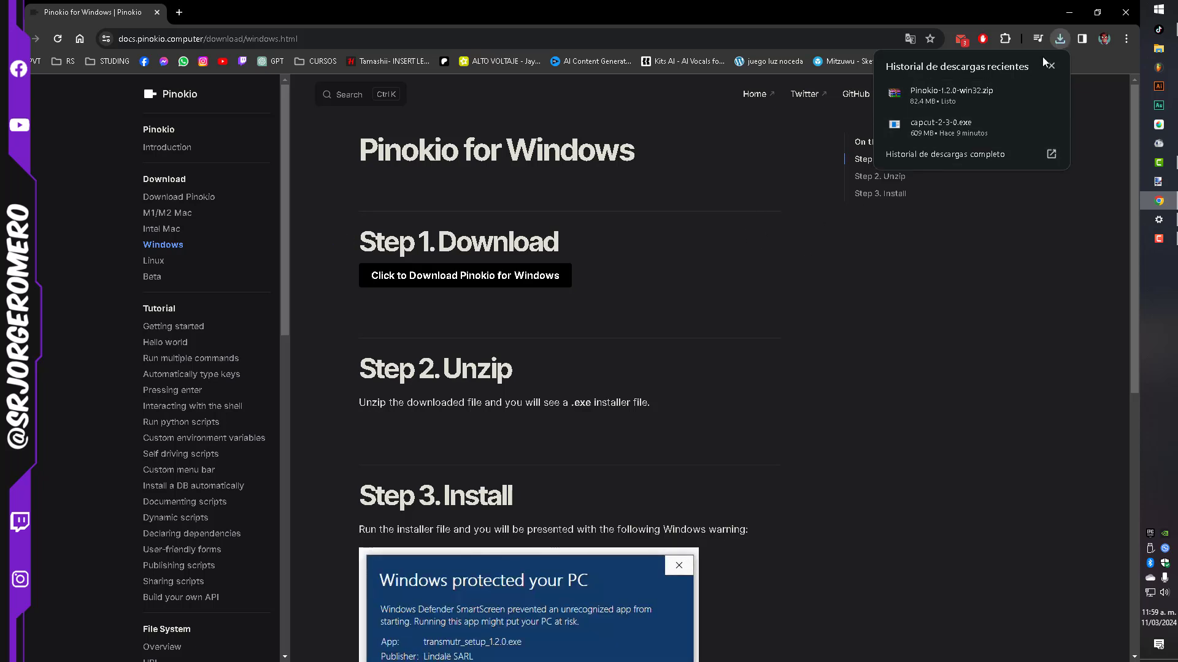
{"action": "mouse_move", "coordinate": [955, 103]}
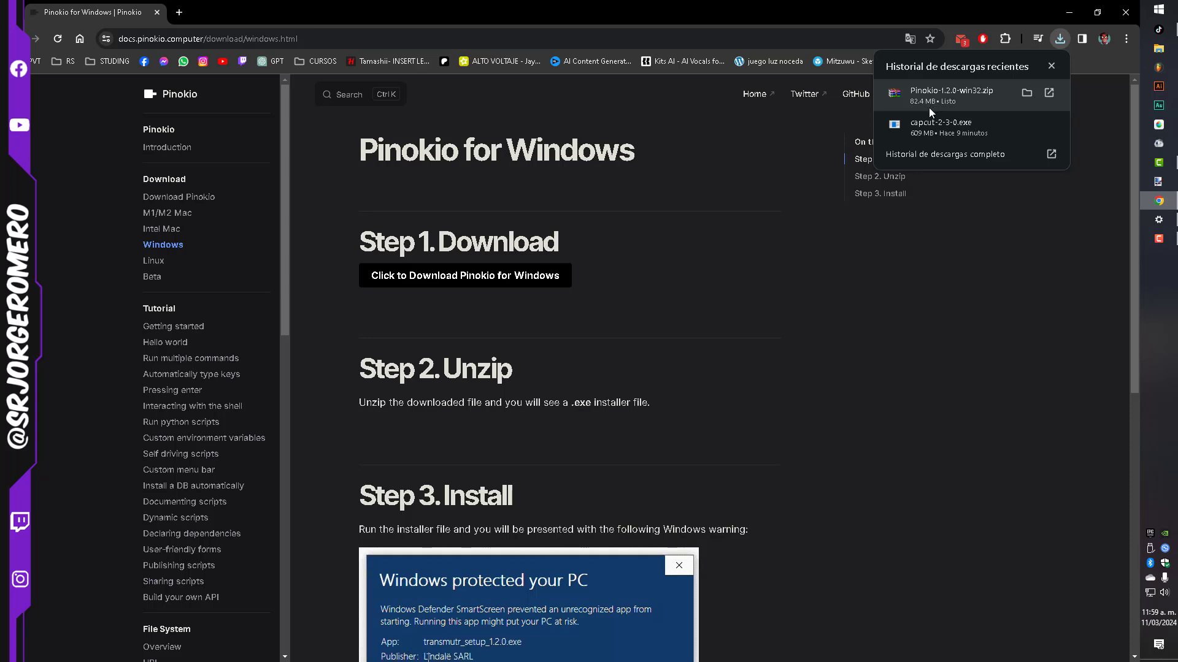
{"action": "left_click", "coordinate": [1050, 9]}
{"action": "left_click", "coordinate": [1068, 12]}
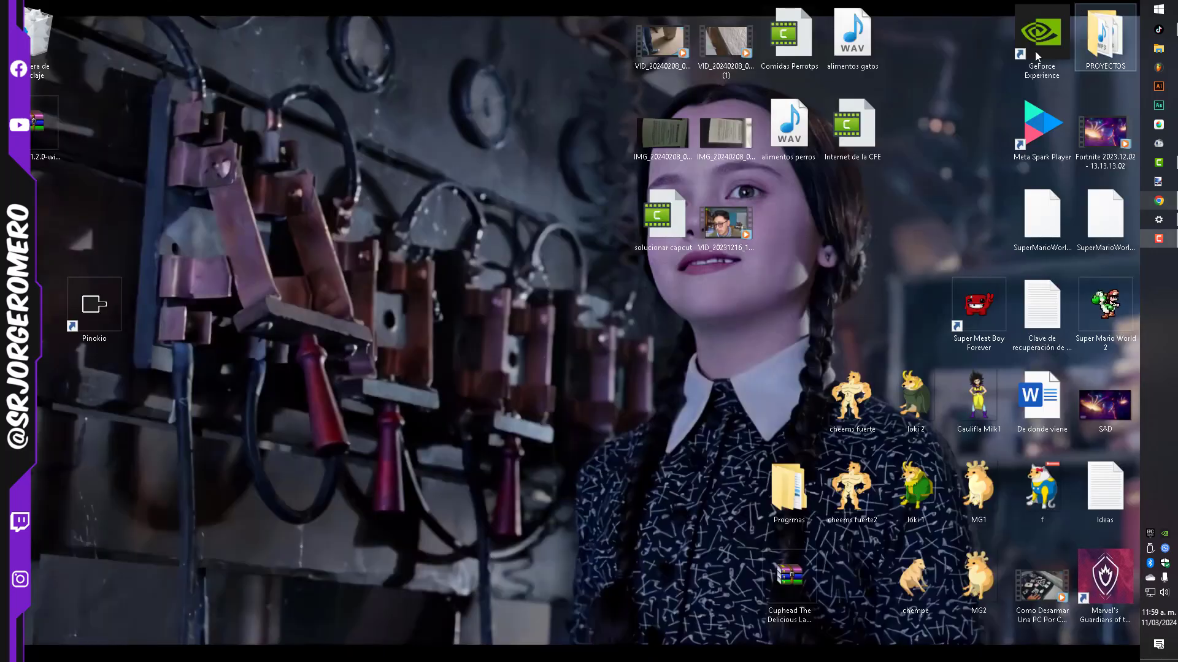
Step: Move the Pinokio-1.2.0-win32 archive directly above the Pinokio shortcut on the desktop and extract it into a folder named after it
{"action": "left_click_drag", "start_coordinate": [47, 134], "coordinate": [99, 215]}
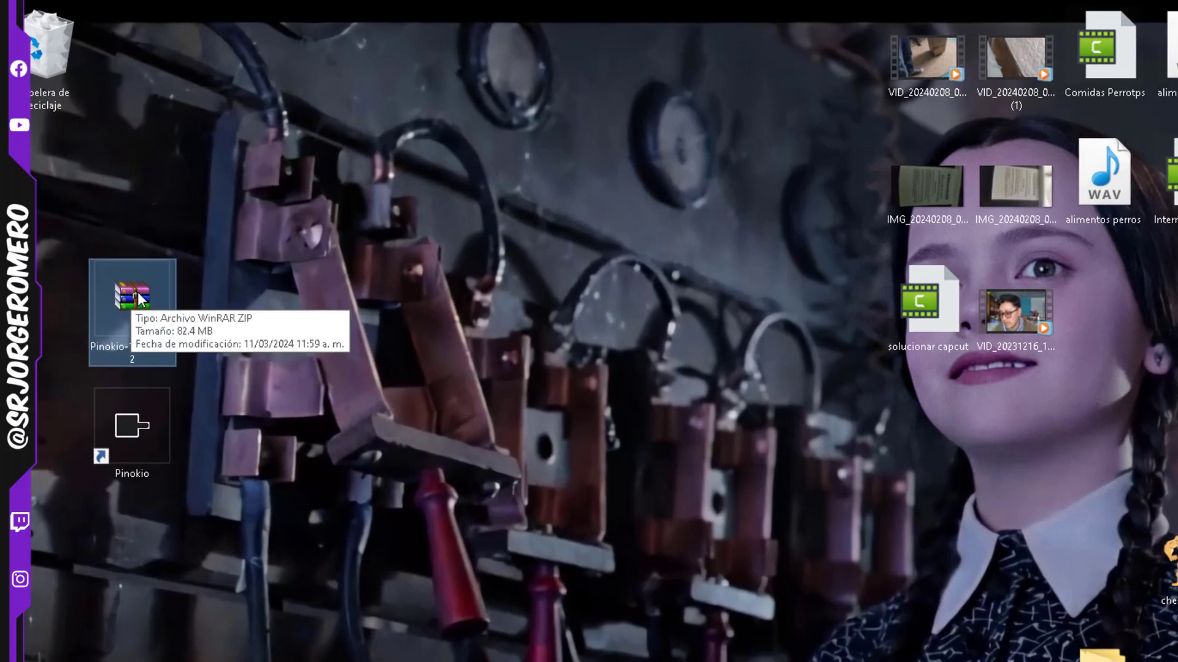
{"action": "right_click", "coordinate": [135, 303]}
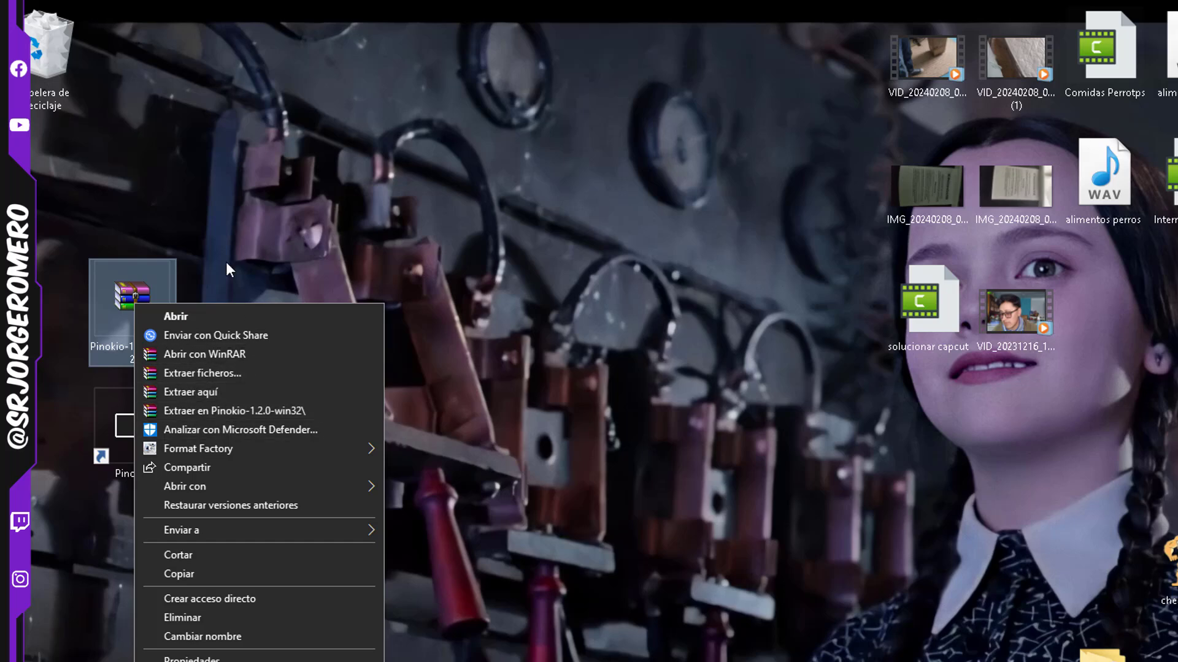
{"action": "left_click", "coordinate": [212, 410]}
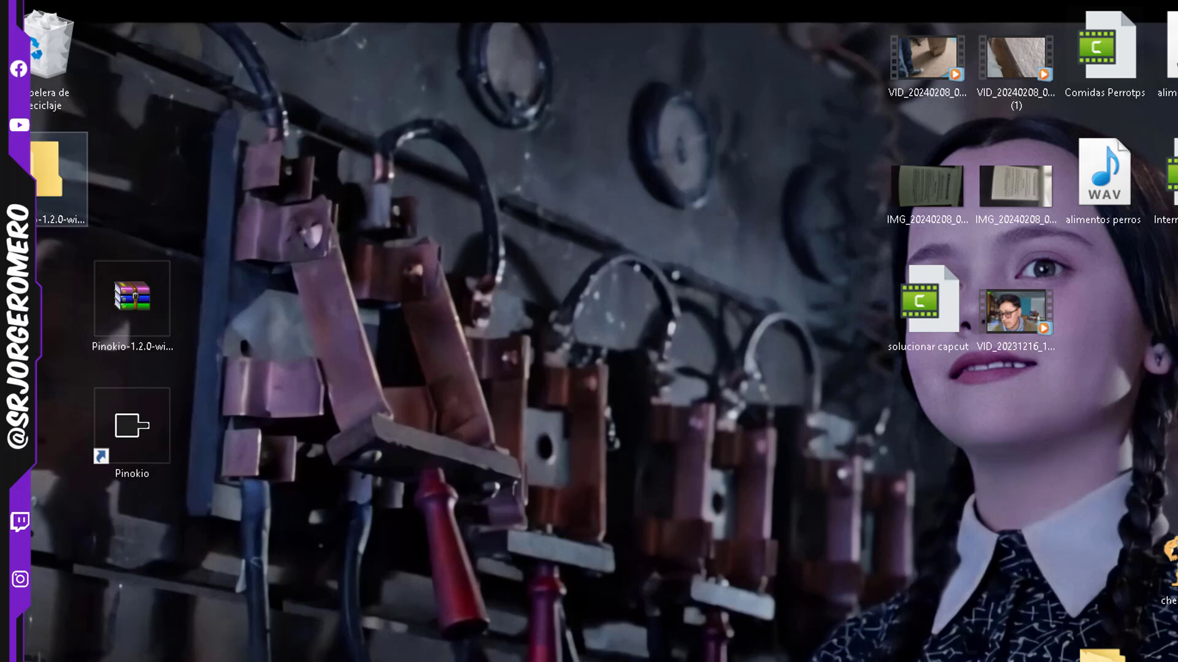
Step: Open the extracted Pinokio-1.2.0-win32 folder, locate the Pinokio Setup 1.2.0 installer and minimize the folder window
{"action": "double_click", "coordinate": [47, 174]}
{"action": "left_click", "coordinate": [569, 421]}
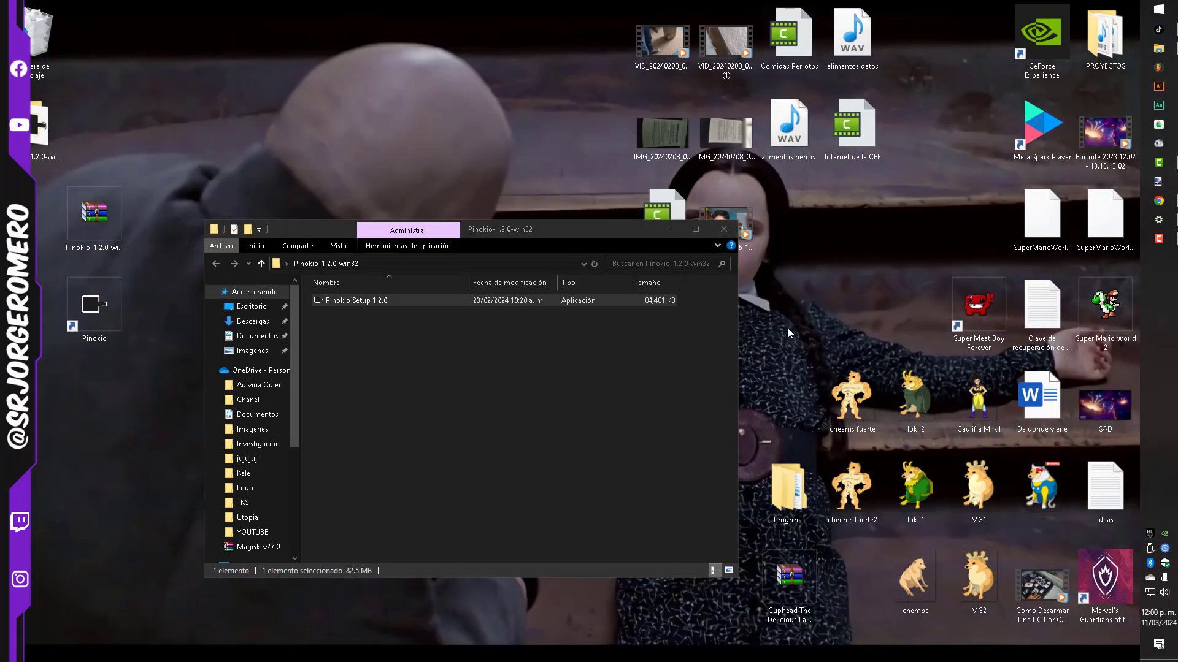
{"action": "left_click", "coordinate": [668, 229]}
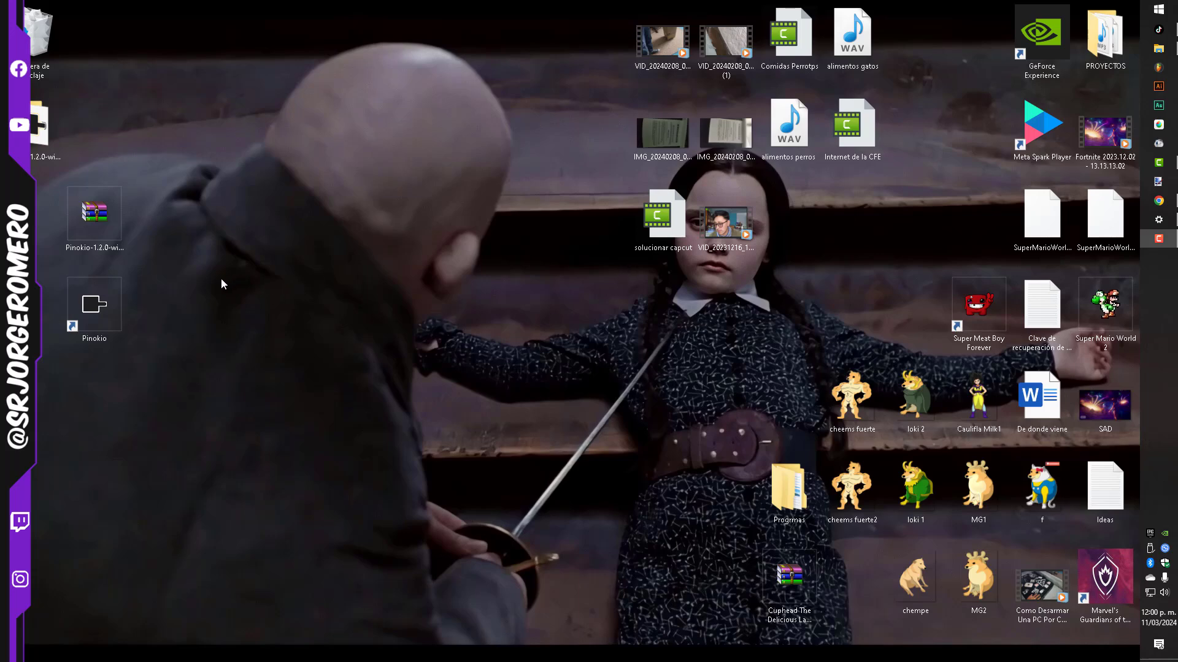
Step: Delete the Pinokio archive and its extracted folder from the desktop, and launch Pinokio with its window nearer the screen's centre
{"action": "left_click", "coordinate": [184, 286]}
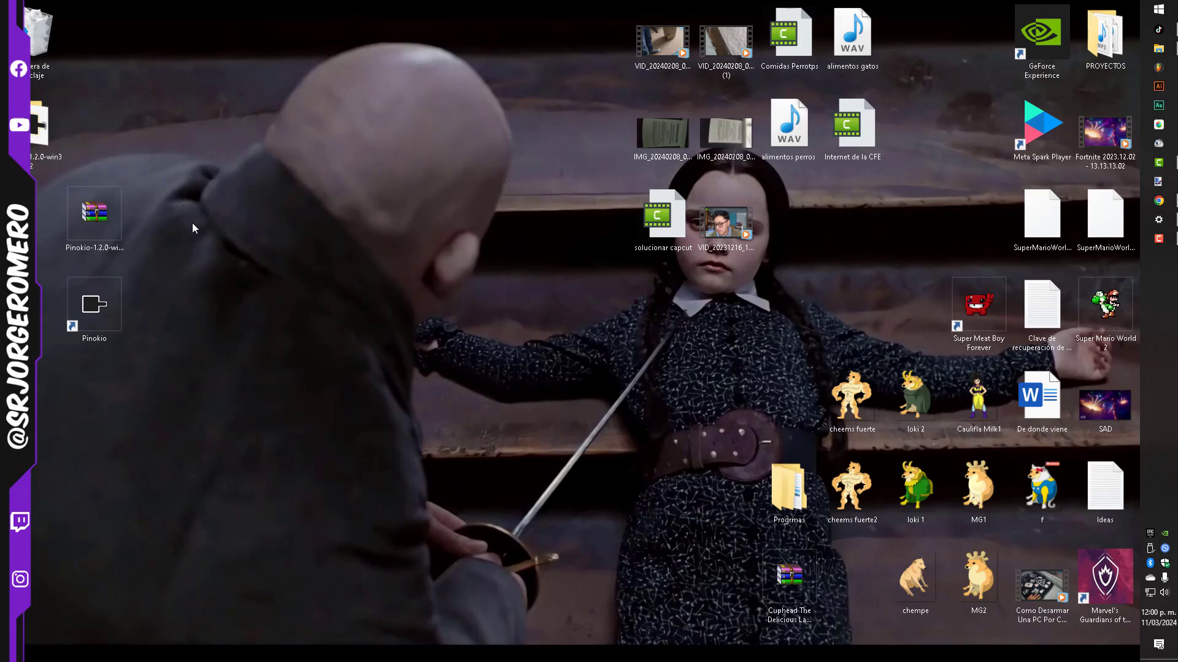
{"action": "left_click_drag", "start_coordinate": [175, 245], "coordinate": [38, 38]}
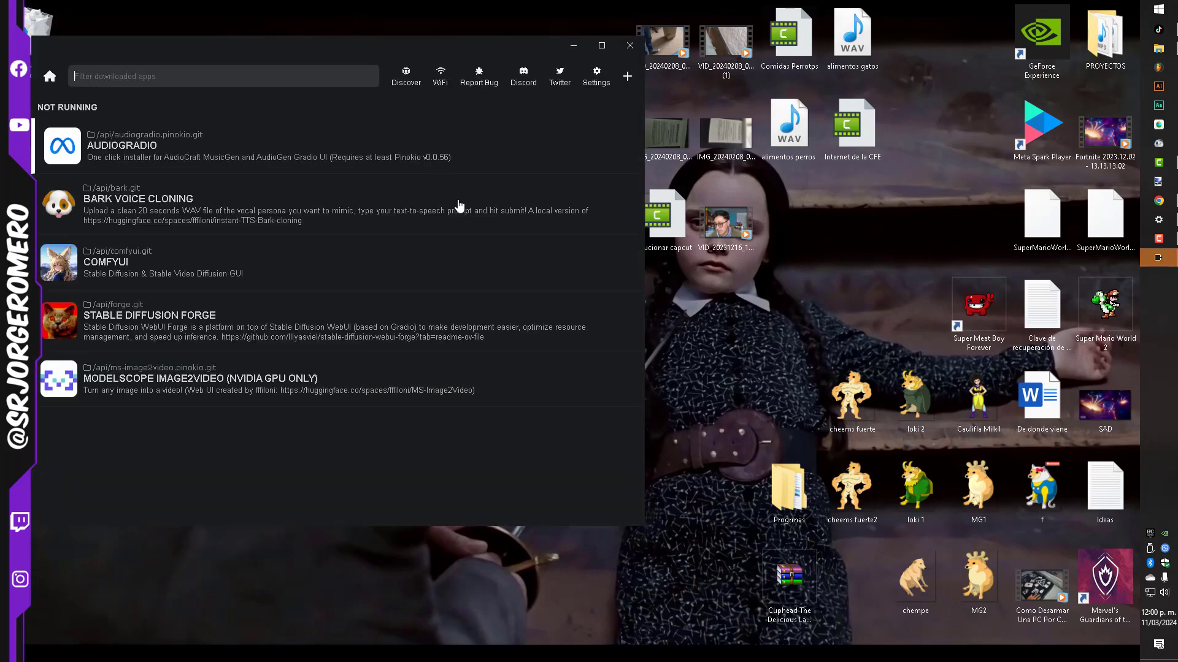
{"action": "left_click_drag", "start_coordinate": [330, 50], "coordinate": [485, 131]}
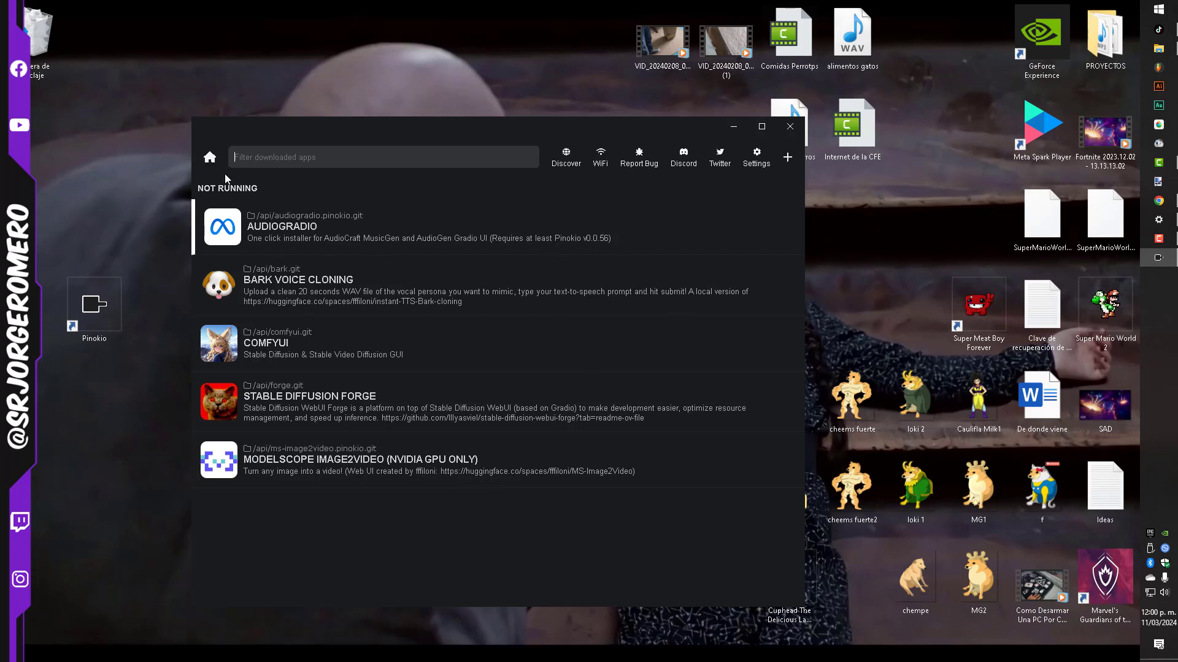
Step: Close Pinokio, relocate its desktop shortcut further up, and relaunch the app to its Discover page of verified scripts
{"action": "left_click", "coordinate": [564, 157]}
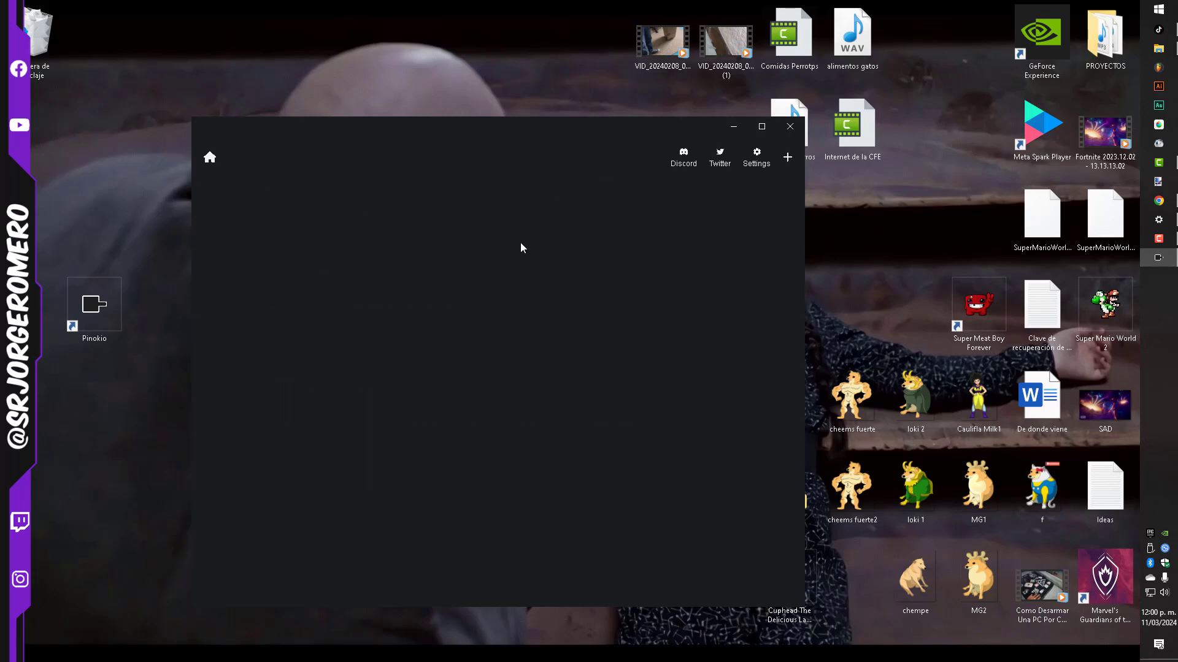
{"action": "left_click", "coordinate": [790, 126]}
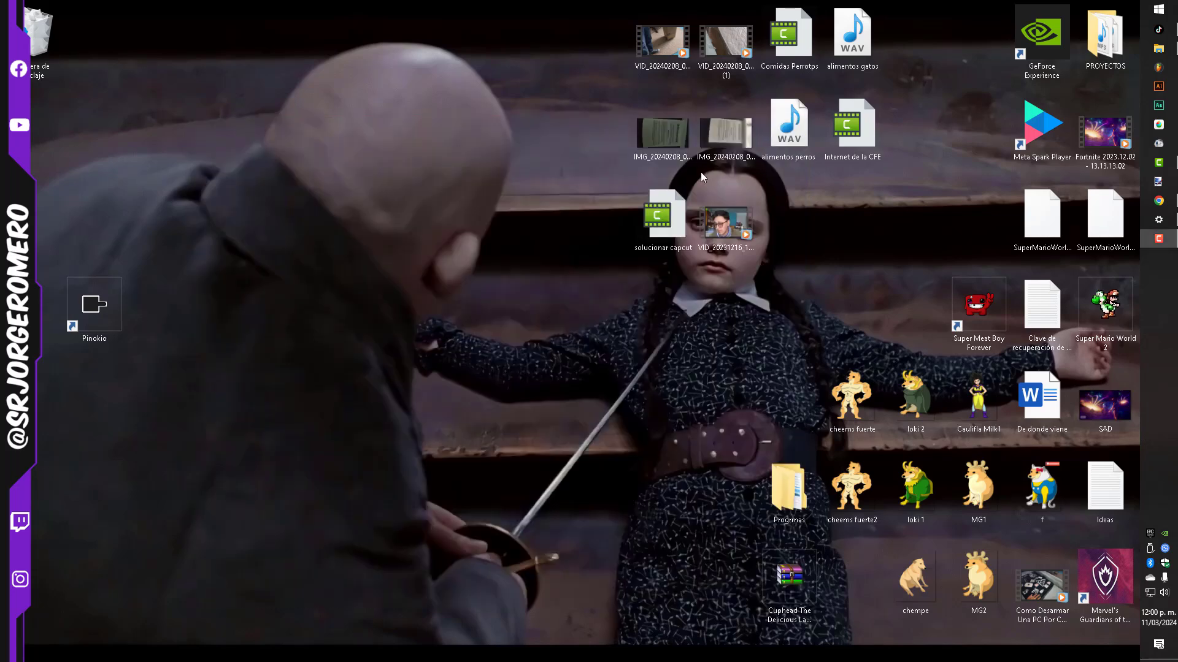
{"action": "left_click_drag", "start_coordinate": [113, 317], "coordinate": [50, 226]}
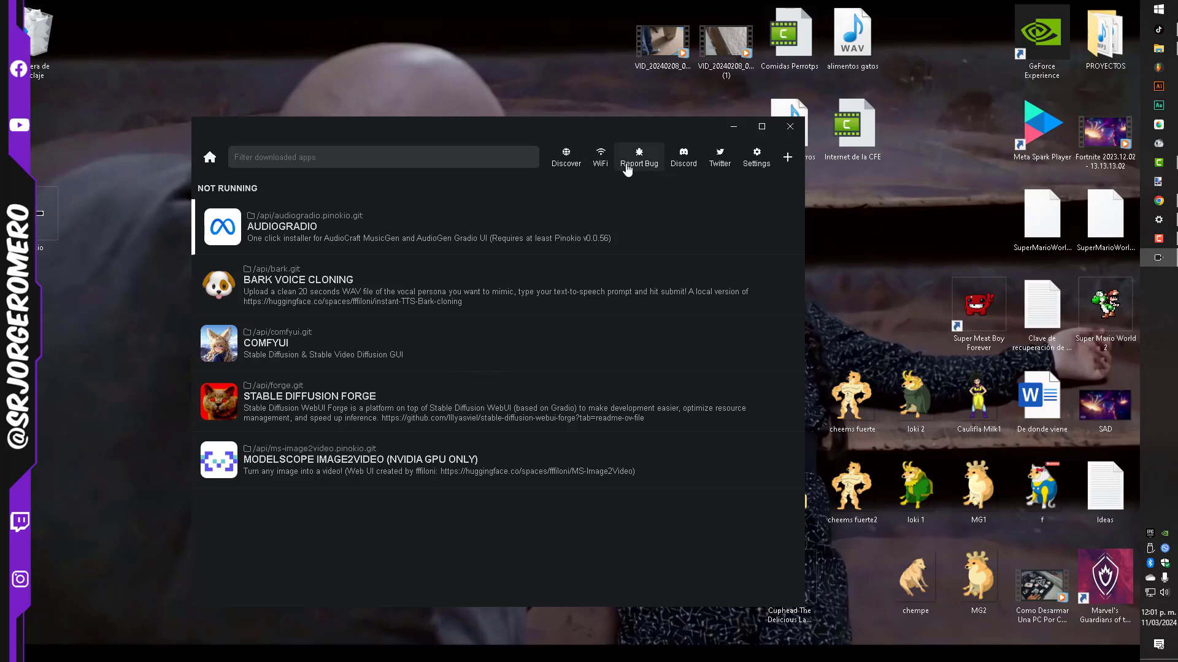
{"action": "left_click", "coordinate": [560, 162]}
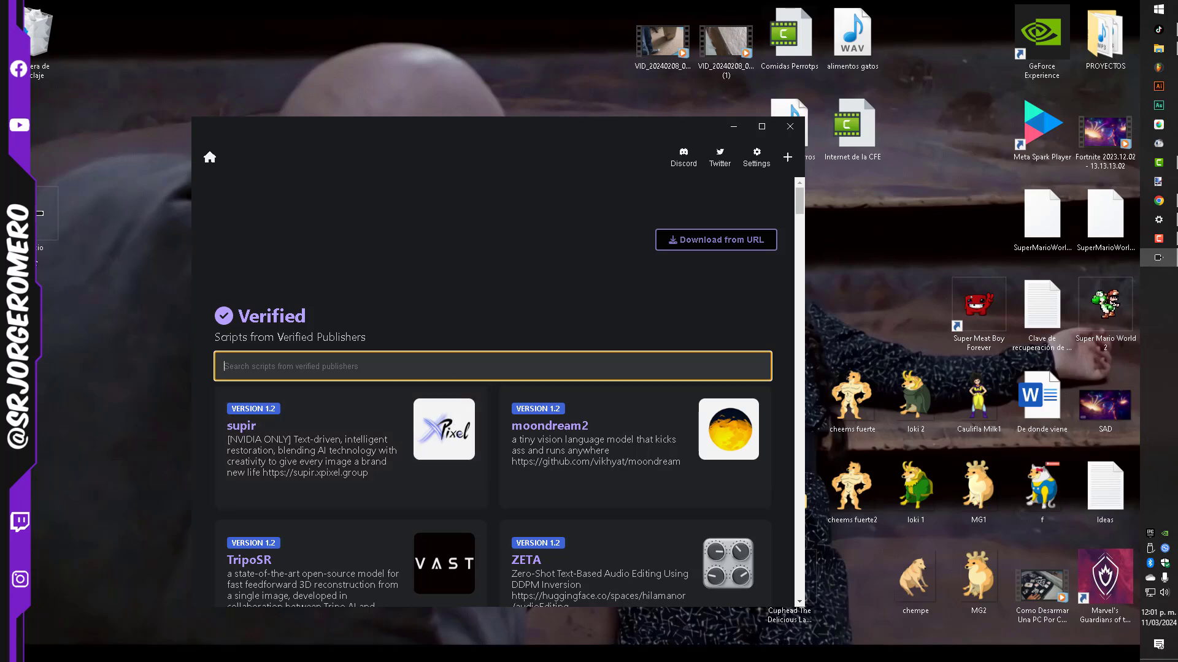
Step: Look through the verified scripts on the Discover page, from supir and TripoSR down to PhotoMaker and MAGNeT
{"action": "scroll", "coordinate": [423, 402], "scroll_direction": "down", "scroll_amount": 3}
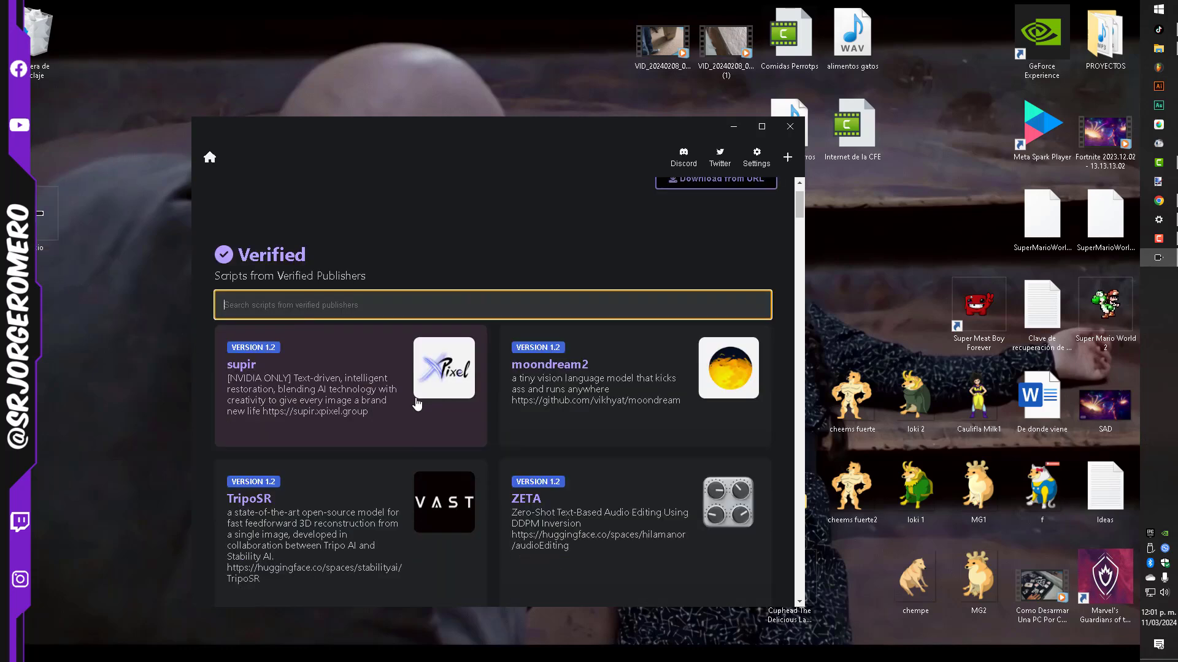
{"action": "scroll", "coordinate": [437, 394], "scroll_direction": "up", "scroll_amount": 1}
{"action": "scroll", "coordinate": [437, 394], "scroll_direction": "up", "scroll_amount": 1}
{"action": "scroll", "coordinate": [472, 407], "scroll_direction": "down", "scroll_amount": 6}
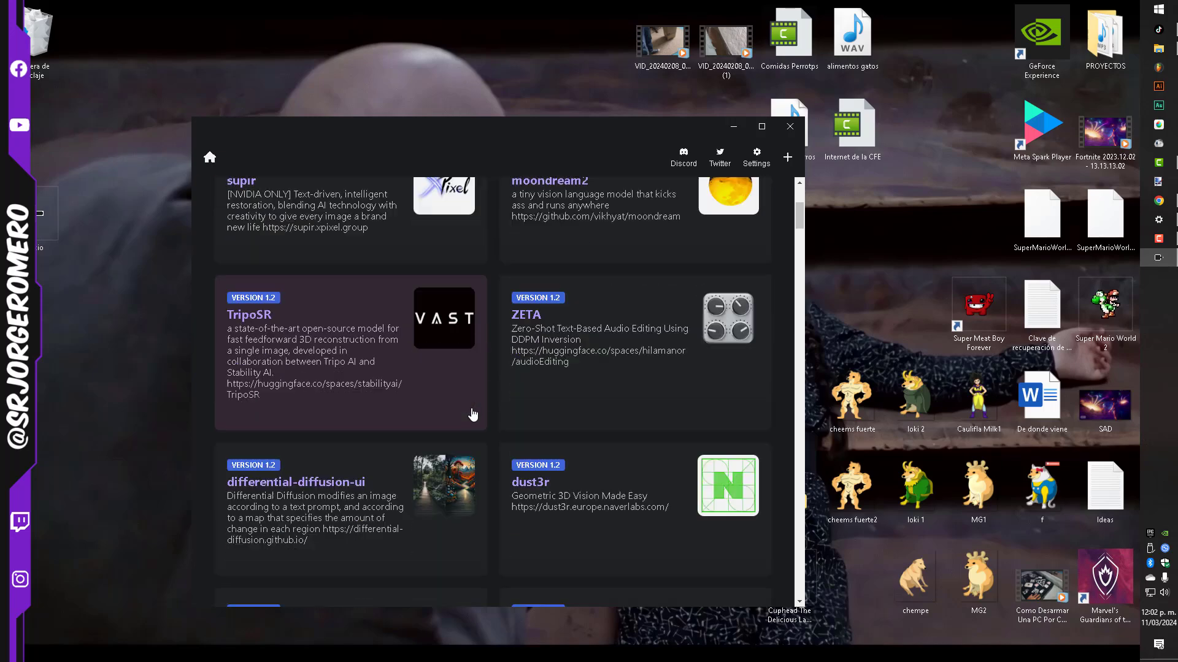
{"action": "scroll", "coordinate": [470, 416], "scroll_direction": "down", "scroll_amount": 3}
{"action": "scroll", "coordinate": [469, 419], "scroll_direction": "down", "scroll_amount": 2}
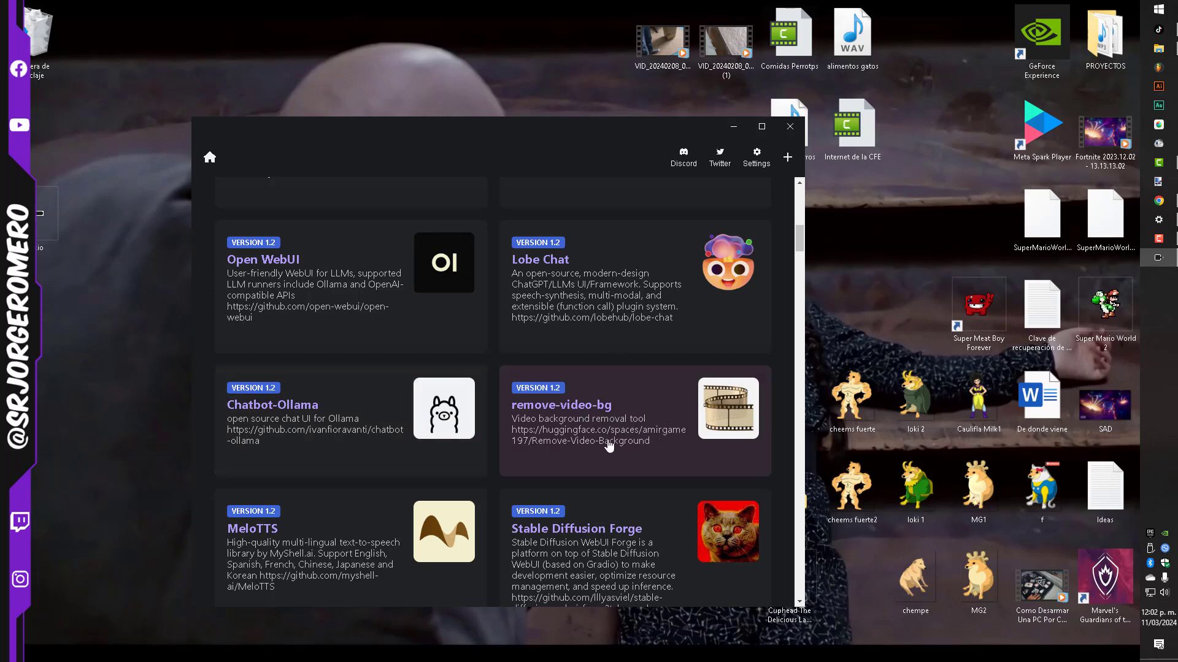
{"action": "scroll", "coordinate": [598, 418], "scroll_direction": "down", "scroll_amount": 3}
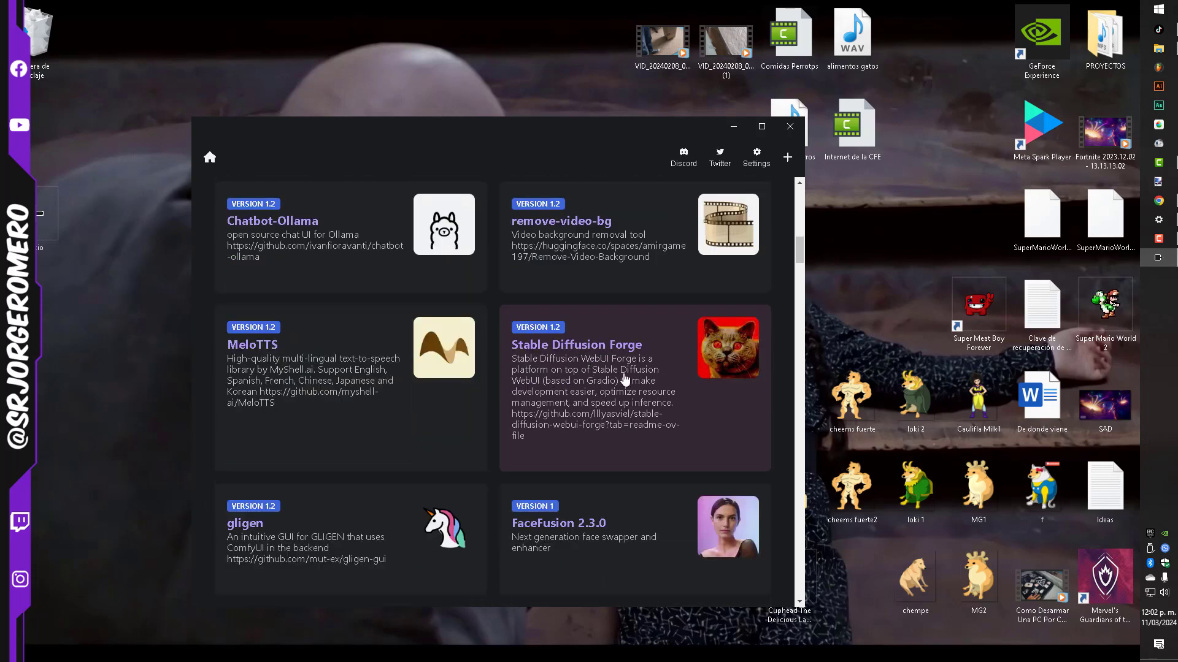
{"action": "scroll", "coordinate": [389, 407], "scroll_direction": "down", "scroll_amount": 2}
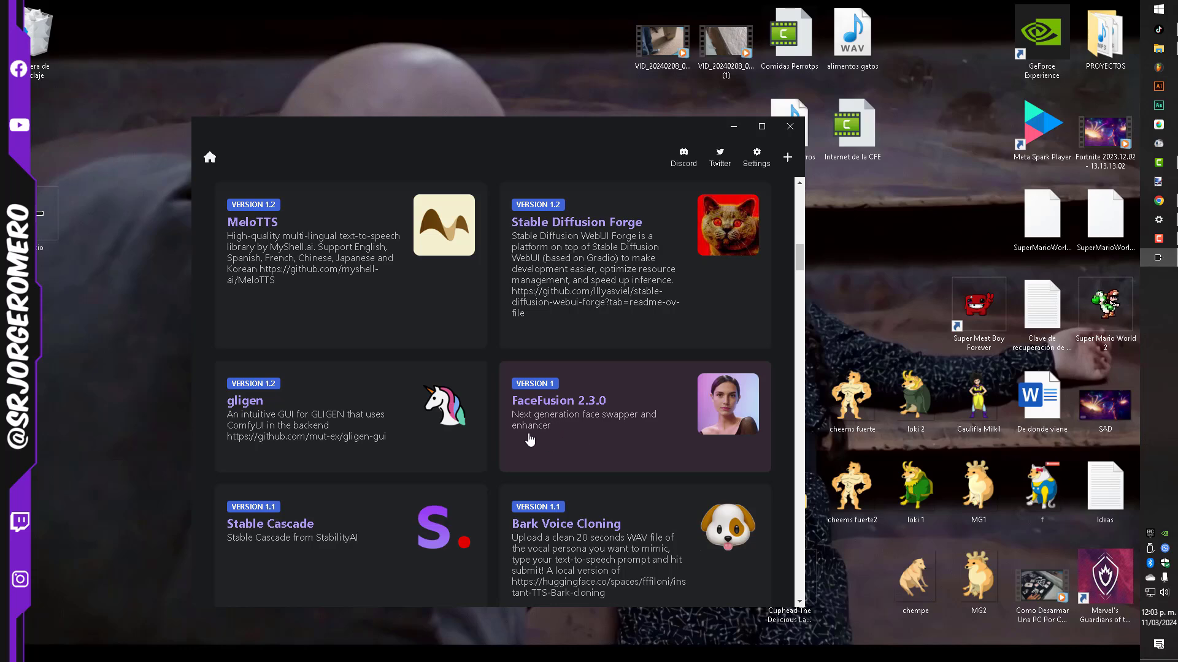
{"action": "scroll", "coordinate": [617, 417], "scroll_direction": "down", "scroll_amount": 2}
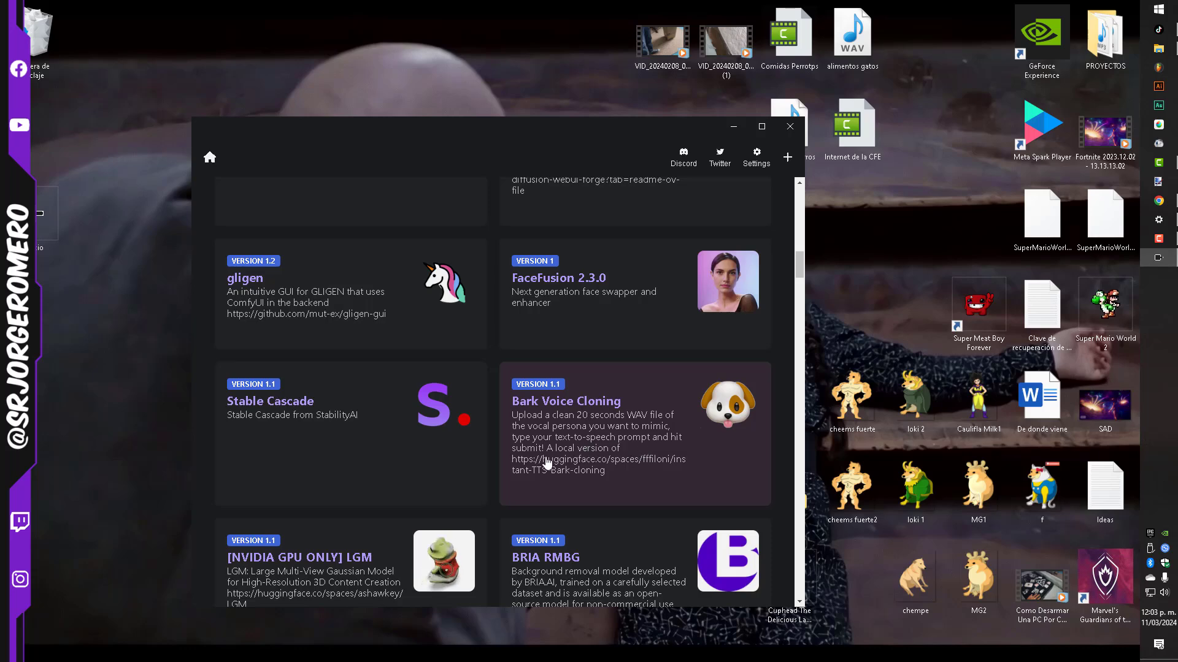
{"action": "scroll", "coordinate": [587, 461], "scroll_direction": "down", "scroll_amount": 2}
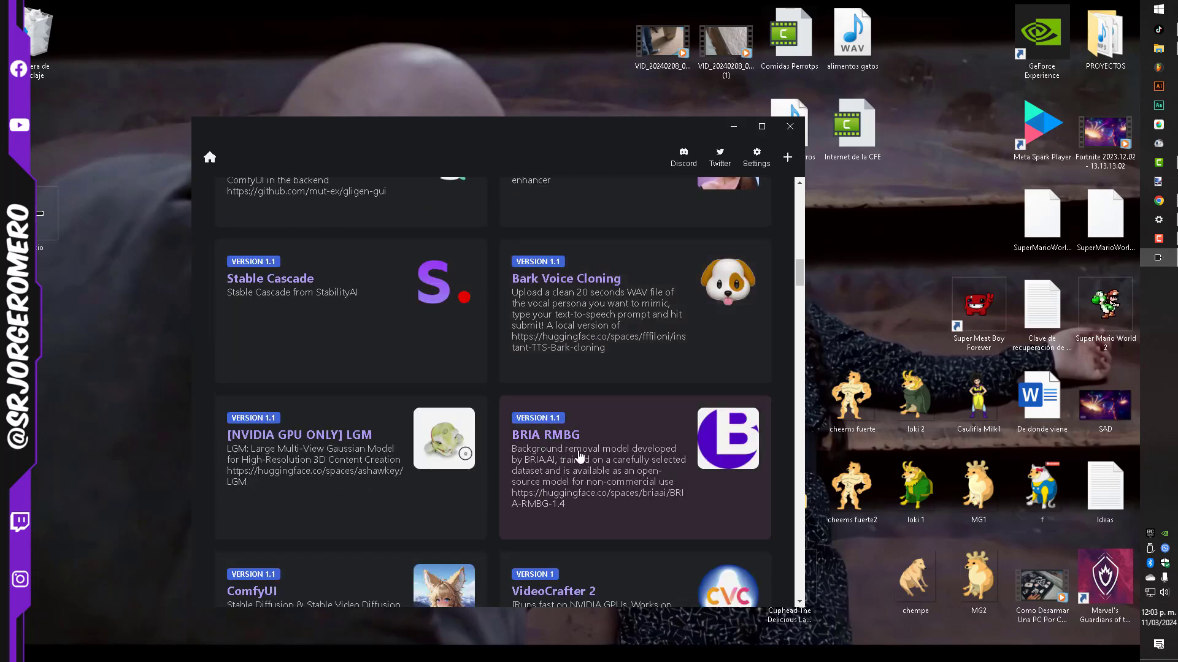
{"action": "scroll", "coordinate": [576, 460], "scroll_direction": "up", "scroll_amount": 15}
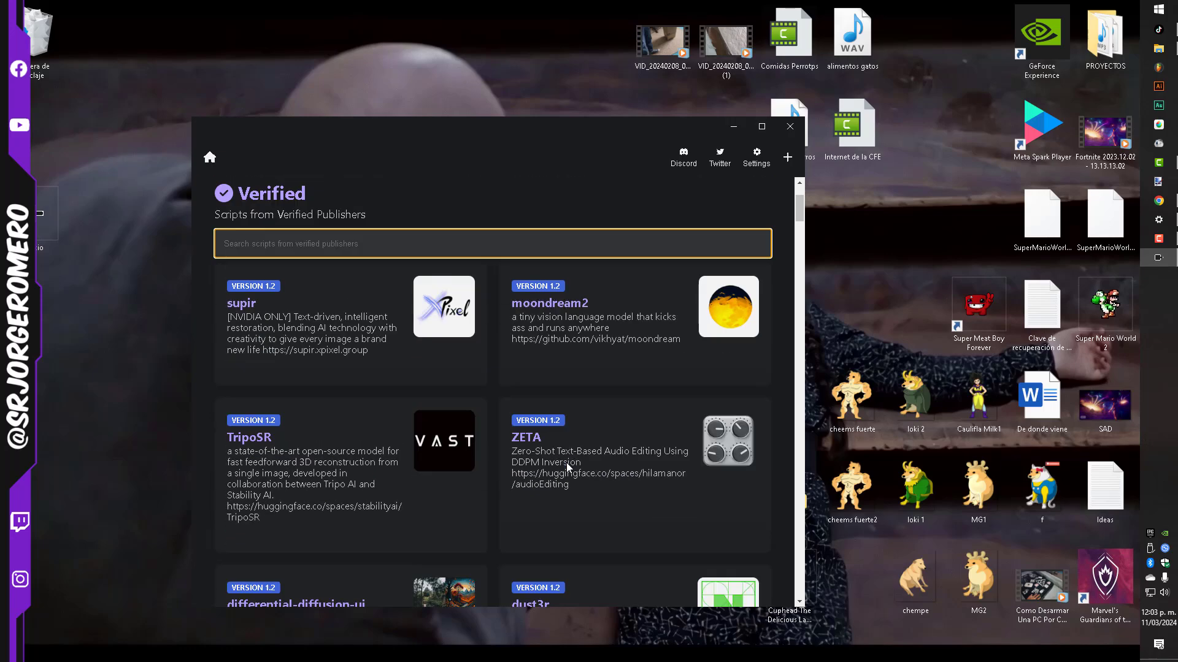
{"action": "scroll", "coordinate": [570, 457], "scroll_direction": "up", "scroll_amount": 2}
{"action": "scroll", "coordinate": [534, 452], "scroll_direction": "down", "scroll_amount": 10}
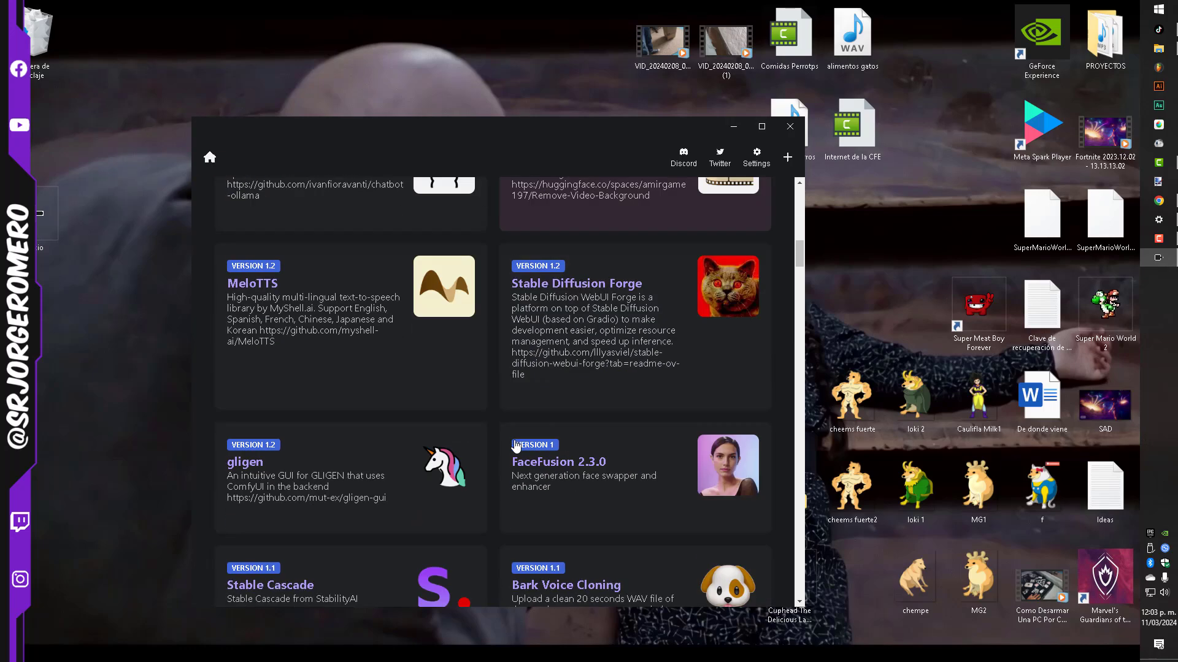
{"action": "scroll", "coordinate": [517, 447], "scroll_direction": "down", "scroll_amount": 8}
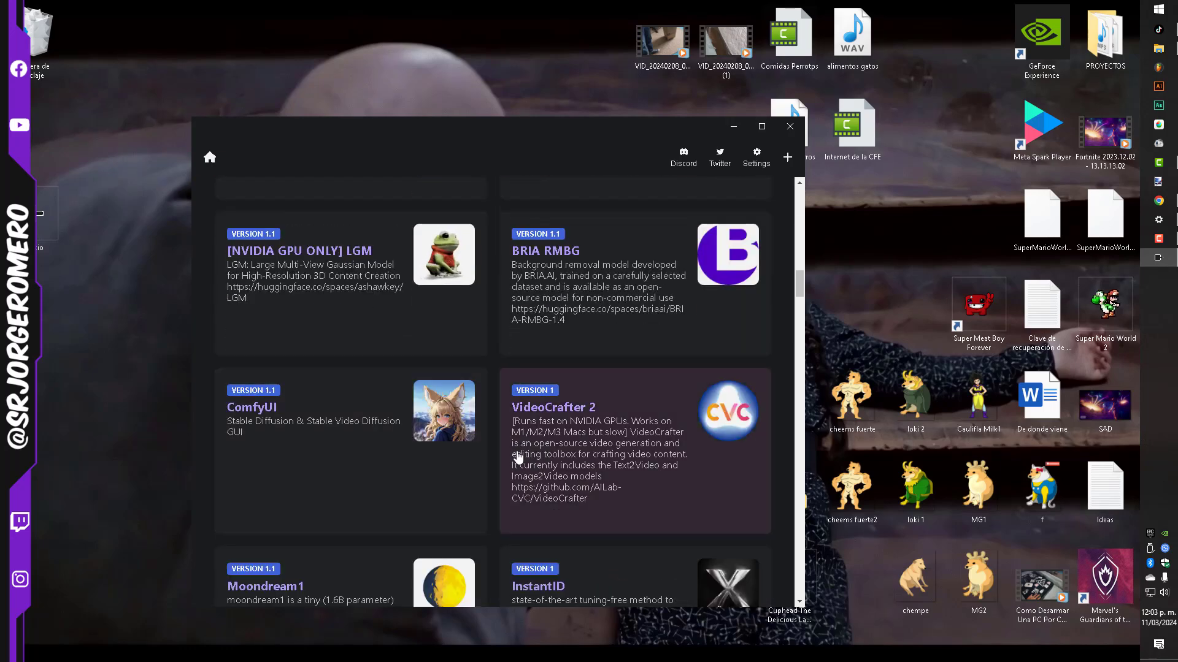
{"action": "scroll", "coordinate": [517, 457], "scroll_direction": "down", "scroll_amount": 4}
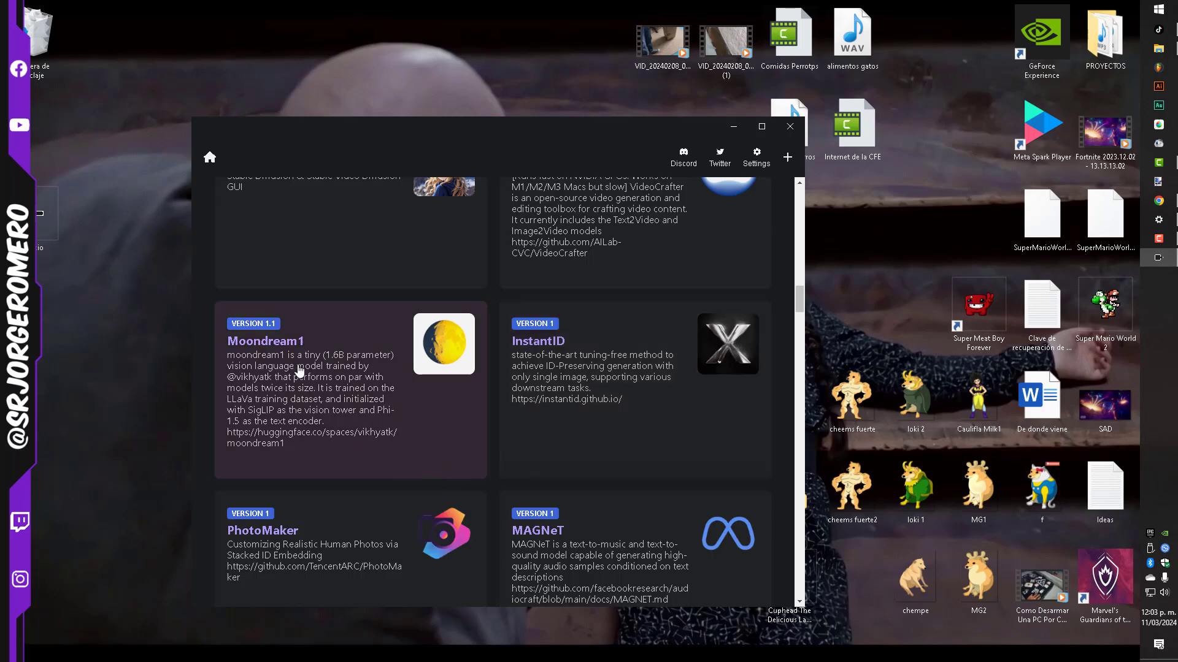
Step: Open the PhotoMaker script and download it, saved as photomaker.git
{"action": "scroll", "coordinate": [300, 371], "scroll_direction": "down", "scroll_amount": 2}
{"action": "left_click", "coordinate": [307, 431]}
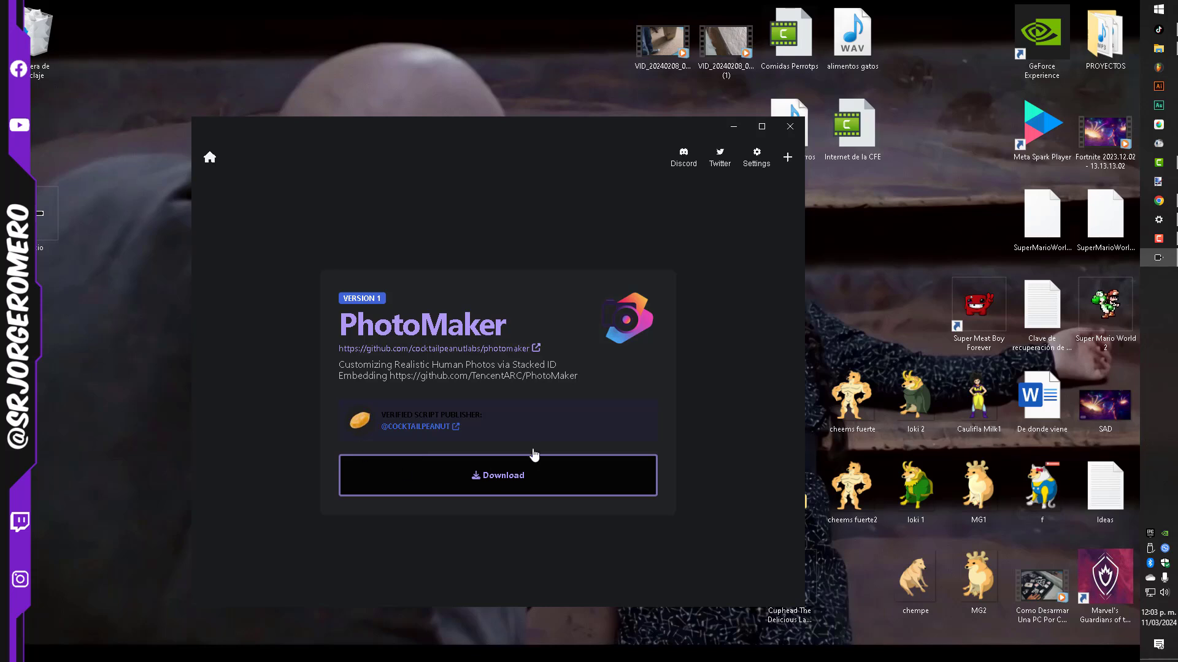
{"action": "left_click", "coordinate": [480, 482]}
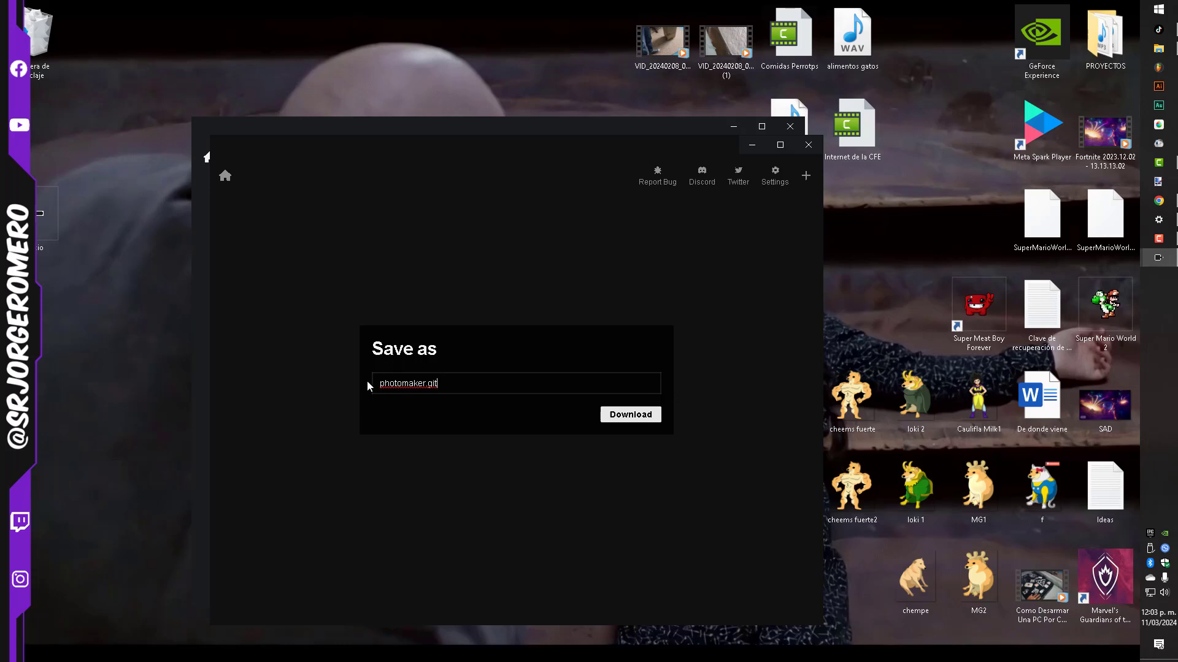
{"action": "left_click", "coordinate": [641, 419]}
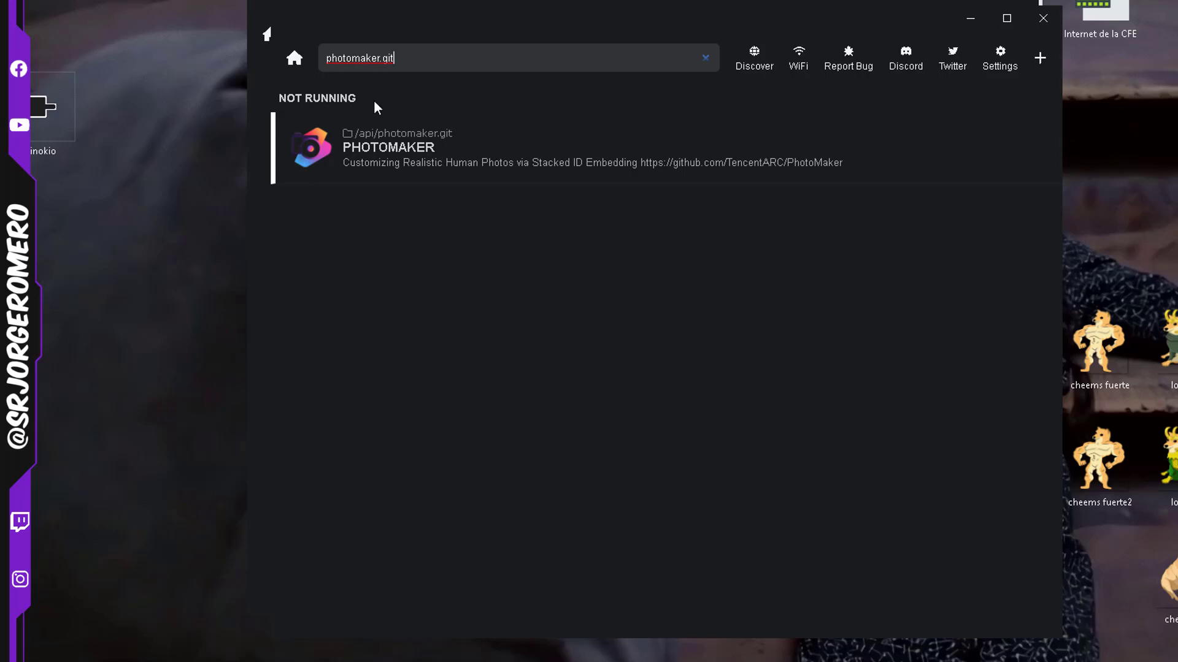
Step: Open the downloaded PhotoMaker app and install its missing conda component ffmpeg,llvm-openmp, accepting the prompt to proceed with the app's installation
{"action": "left_click", "coordinate": [377, 154]}
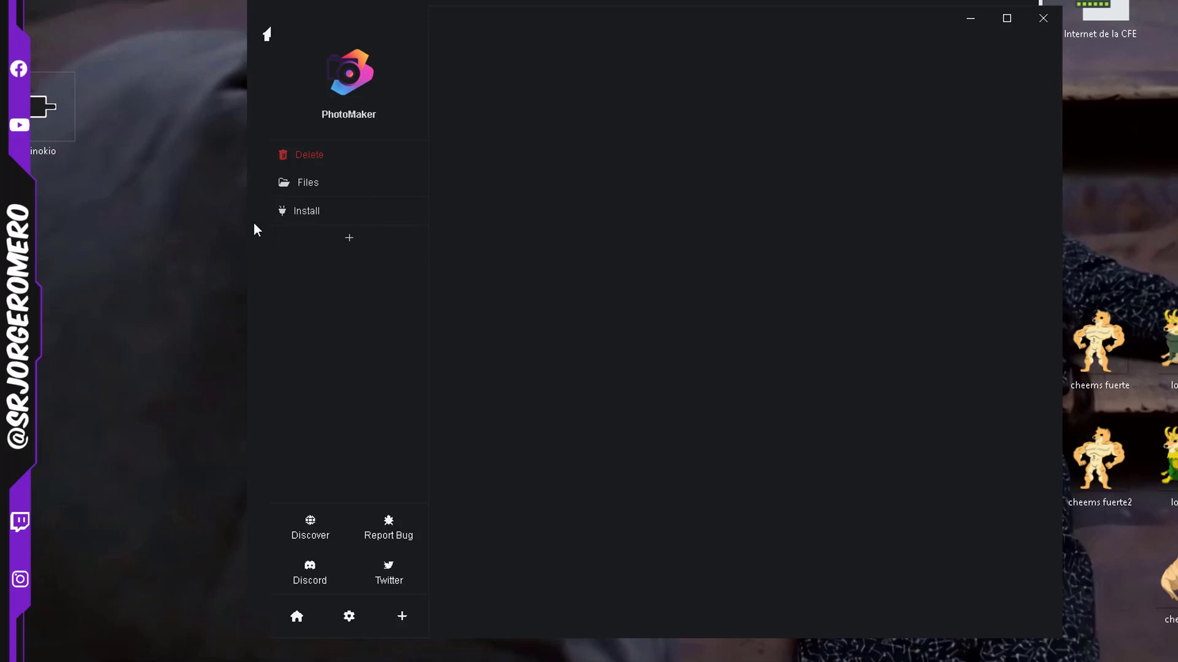
{"action": "left_click", "coordinate": [308, 214]}
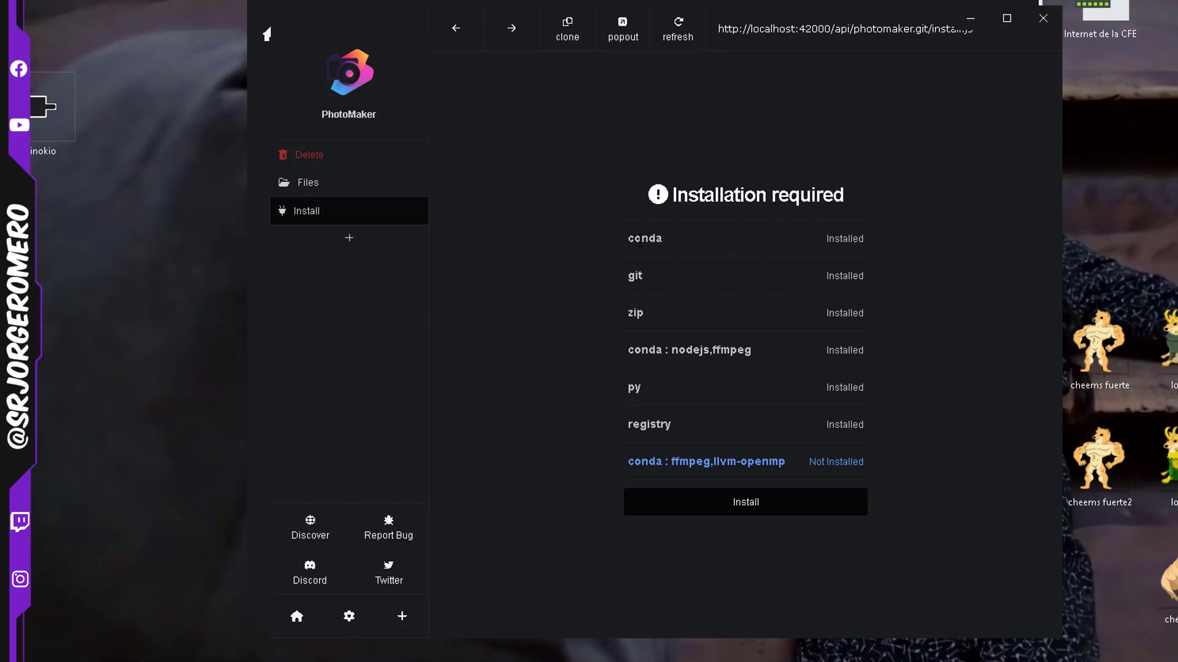
{"action": "left_click_drag", "start_coordinate": [640, 241], "coordinate": [691, 284]}
{"action": "left_click_drag", "start_coordinate": [630, 312], "coordinate": [744, 363]}
{"action": "left_click_drag", "start_coordinate": [646, 430], "coordinate": [671, 425]}
{"action": "left_click", "coordinate": [745, 505]}
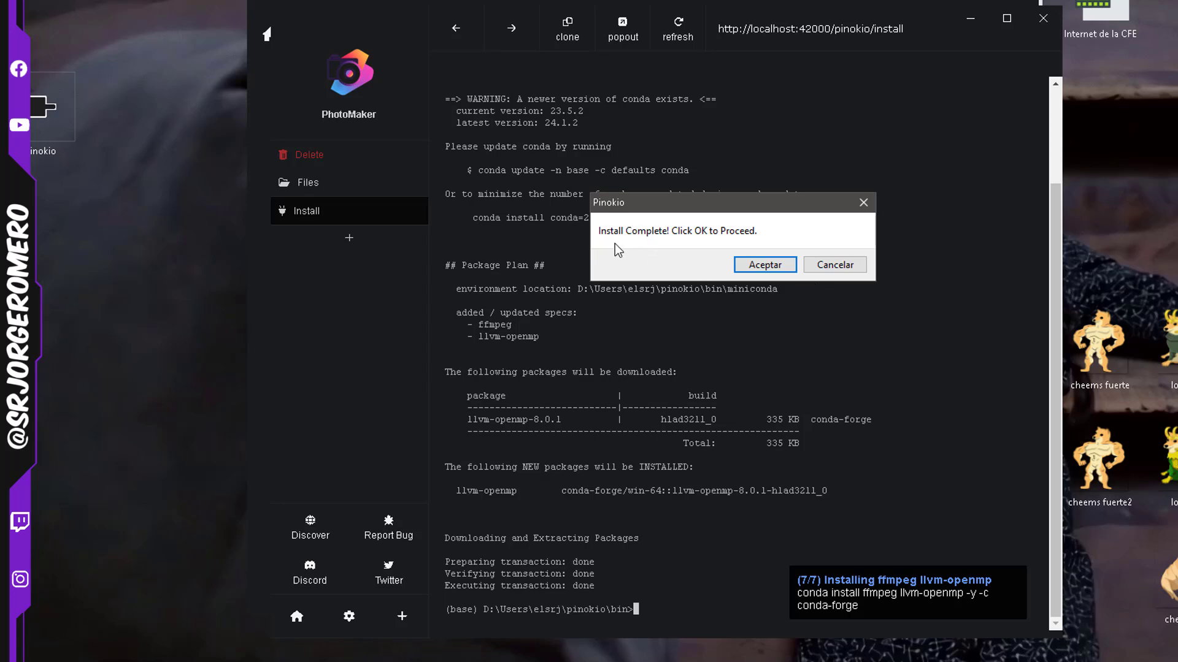
{"action": "left_click", "coordinate": [767, 264]}
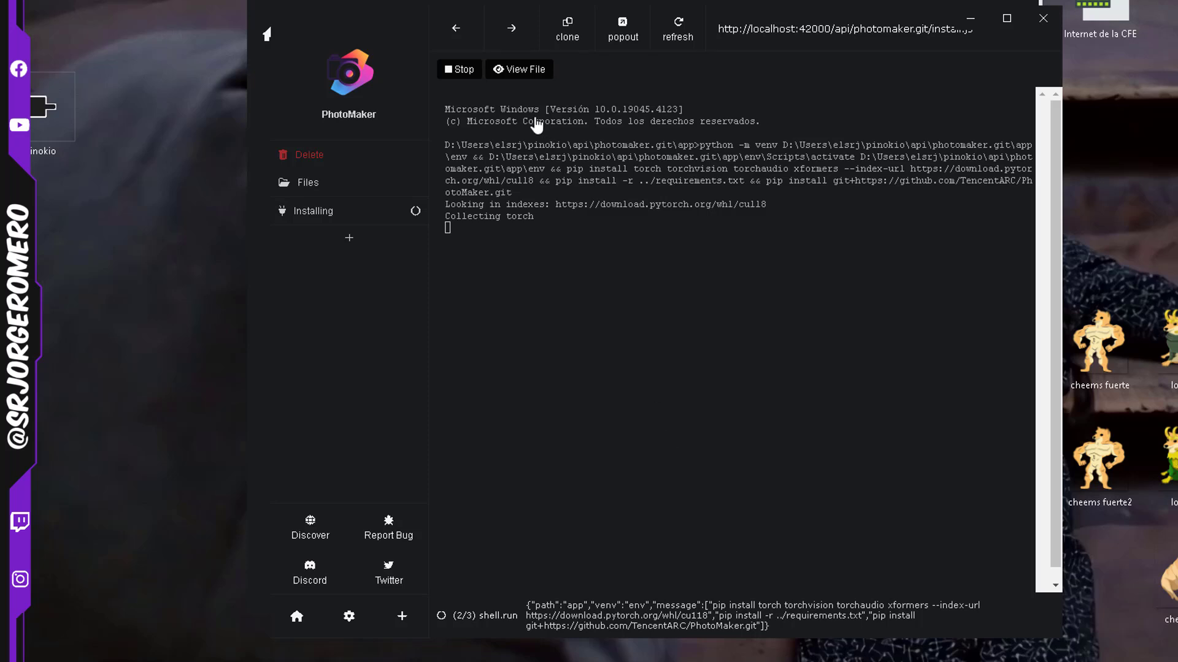
Step: Go back to the list of downloaded apps in the first Pinokio window, open Bark Voice Cloning and start it
{"action": "left_click", "coordinate": [457, 69]}
{"action": "left_click", "coordinate": [267, 37]}
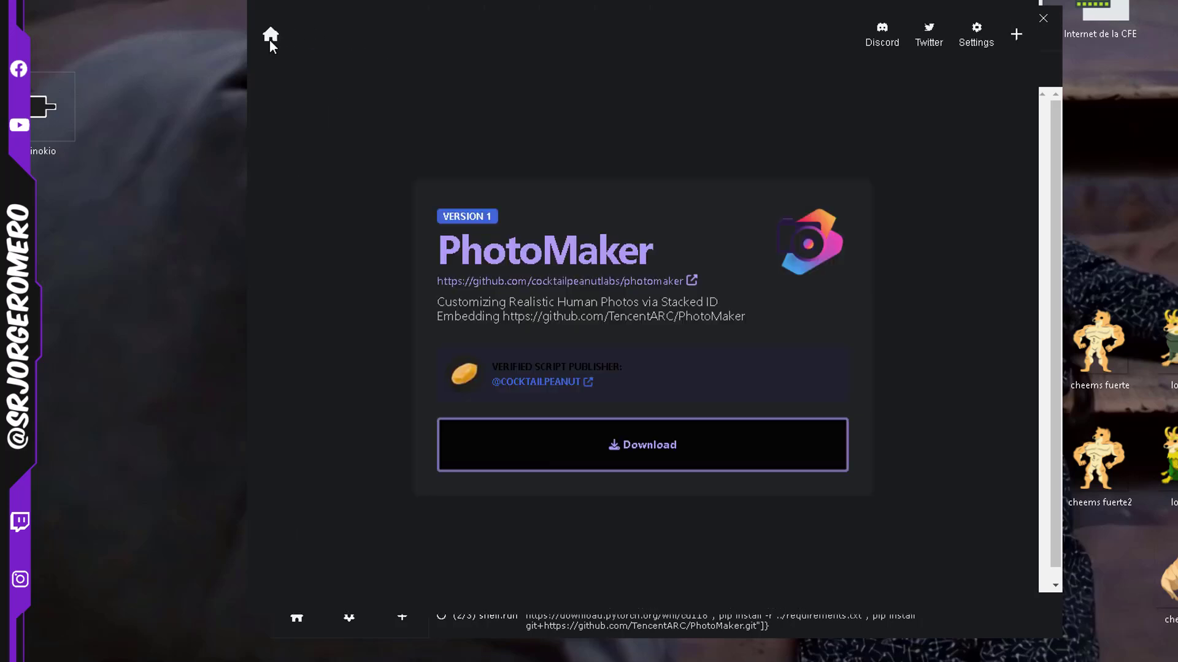
{"action": "left_click", "coordinate": [269, 38]}
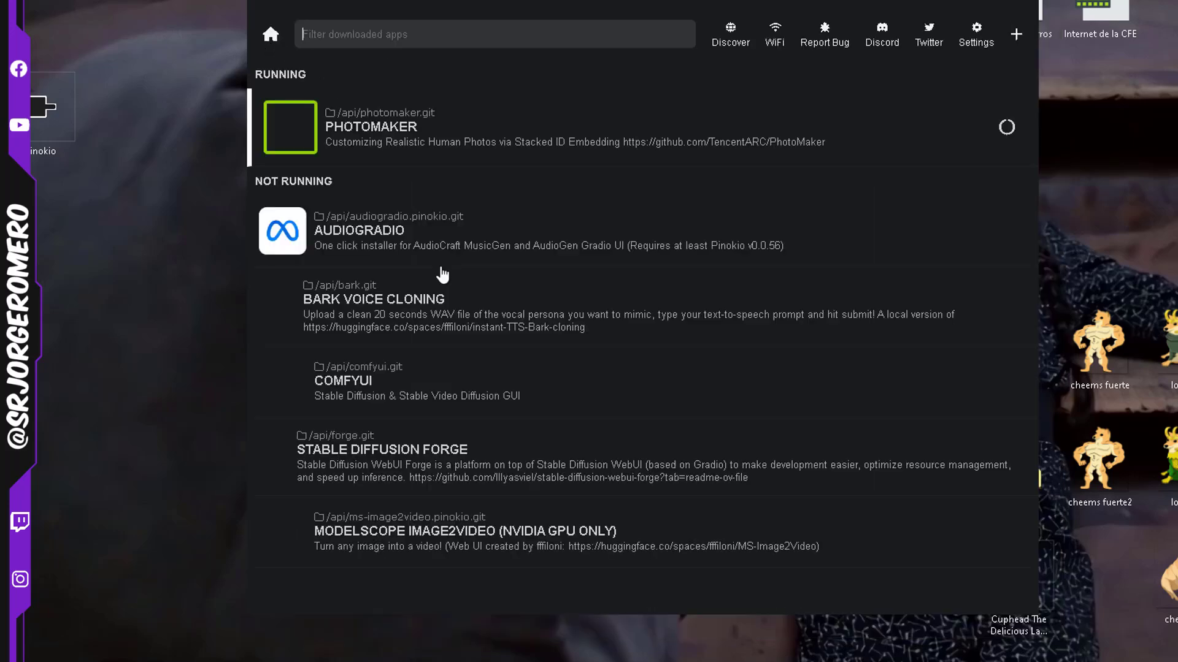
{"action": "left_click", "coordinate": [517, 336]}
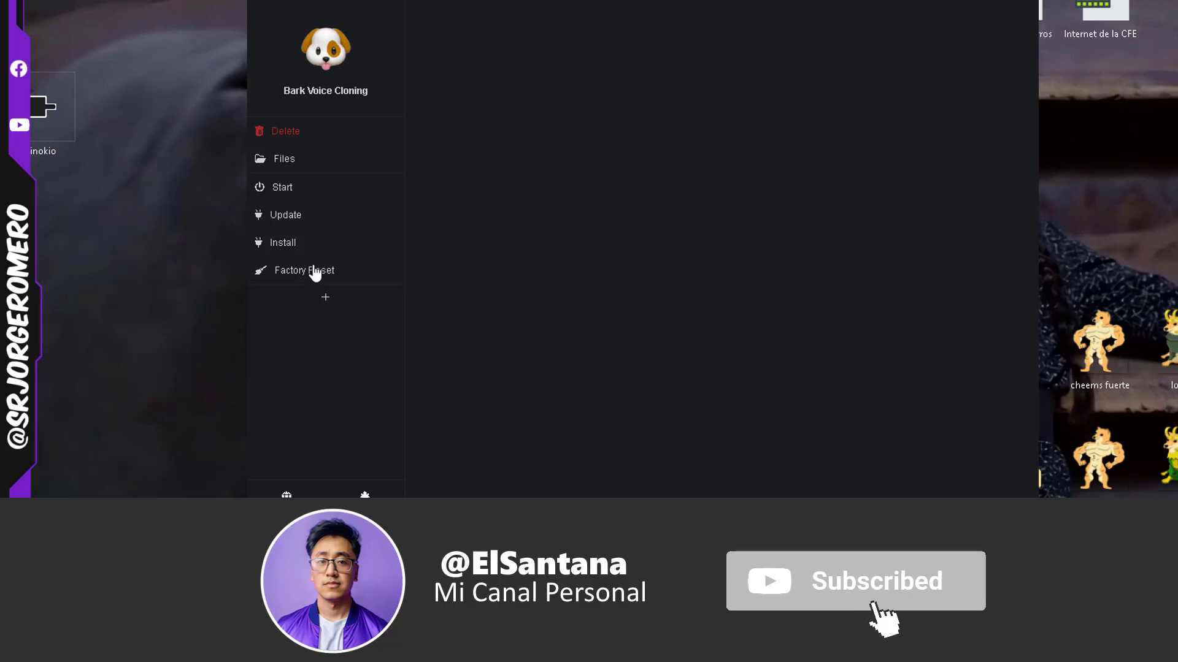
{"action": "left_click", "coordinate": [282, 192]}
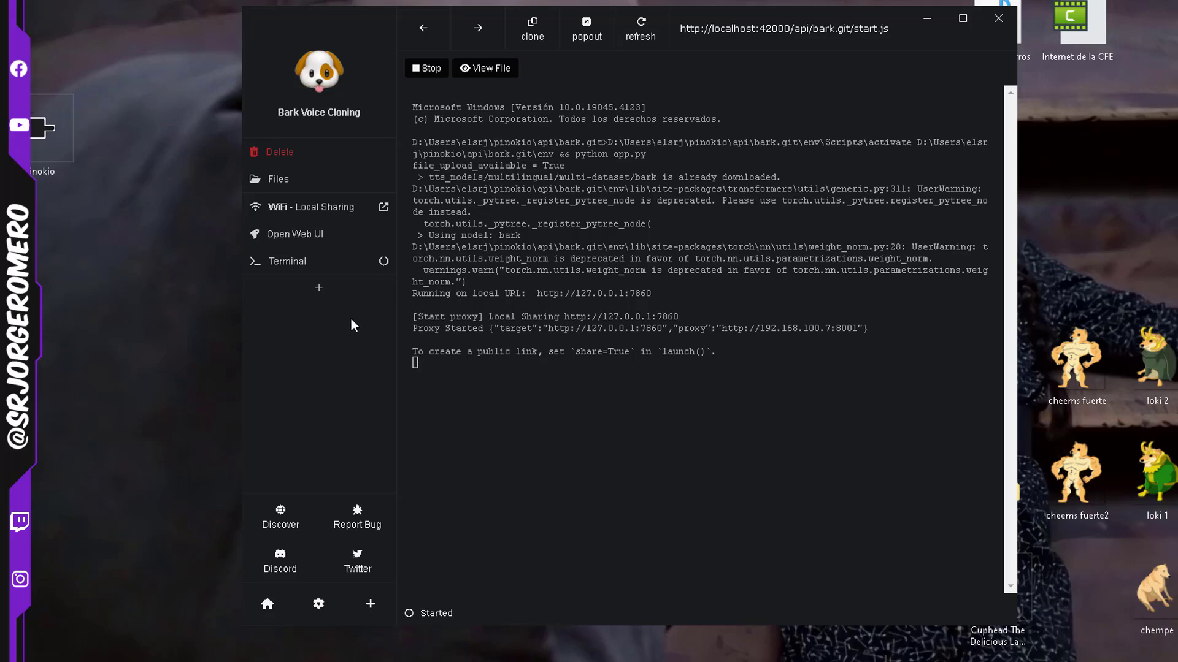
Step: Open Bark Voice Cloning's web interface through WiFi local sharing and keep its Gradio page in front in the browser
{"action": "left_click", "coordinate": [282, 213]}
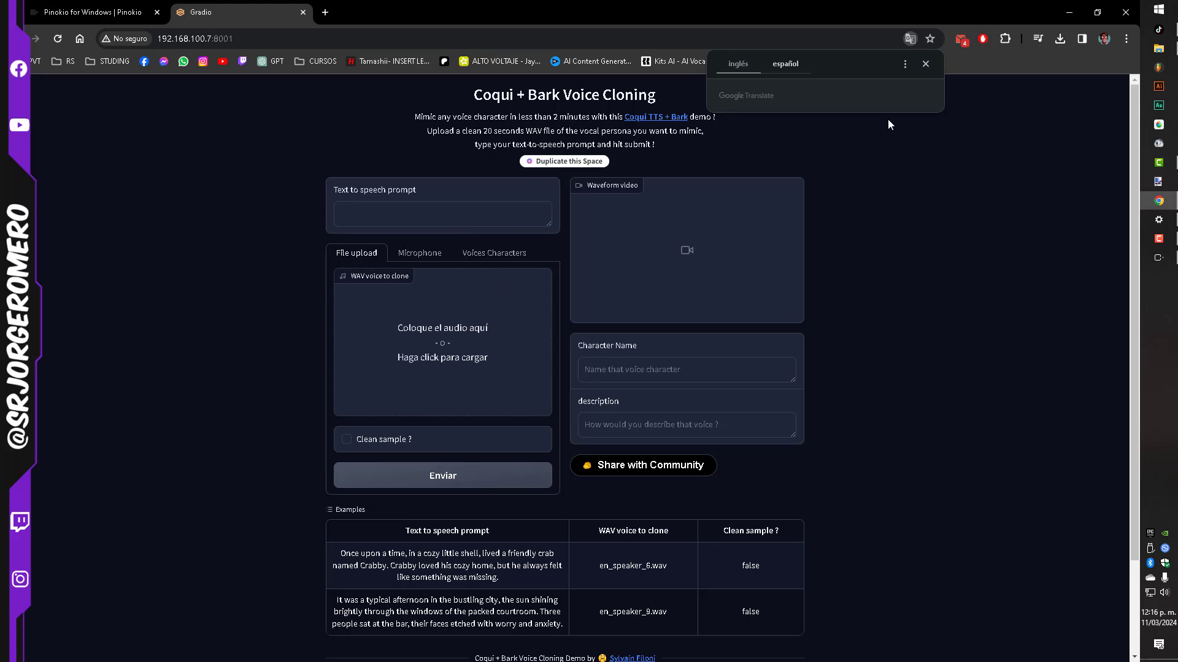
{"action": "left_click", "coordinate": [1068, 12]}
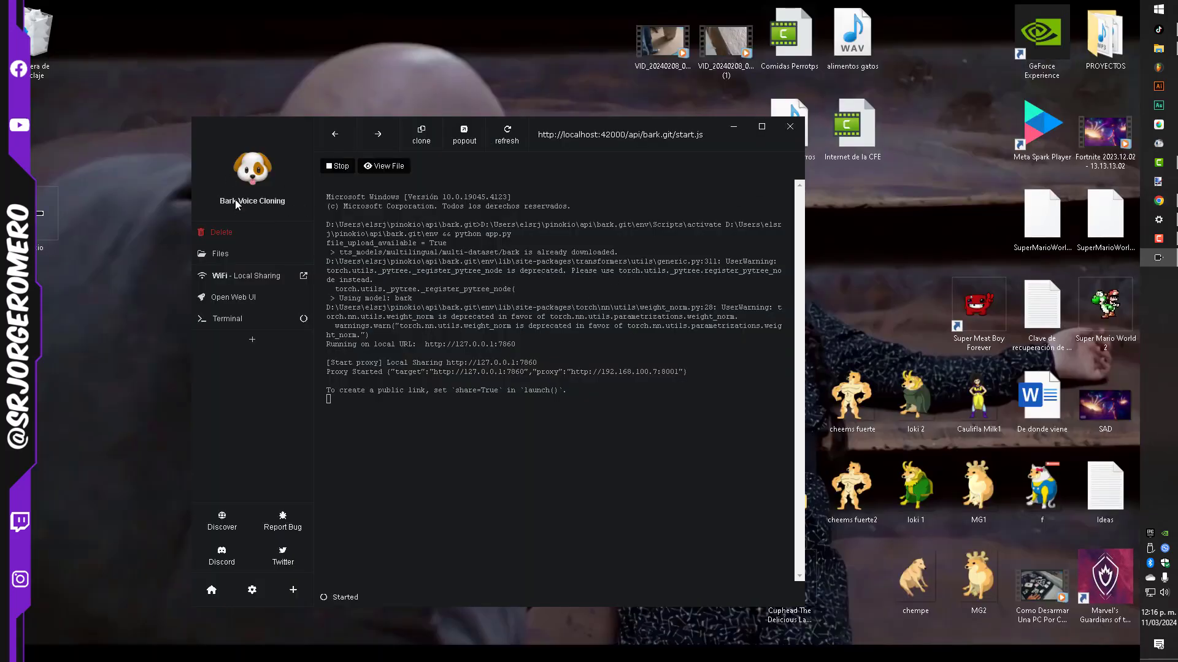
{"action": "left_click", "coordinate": [1157, 203]}
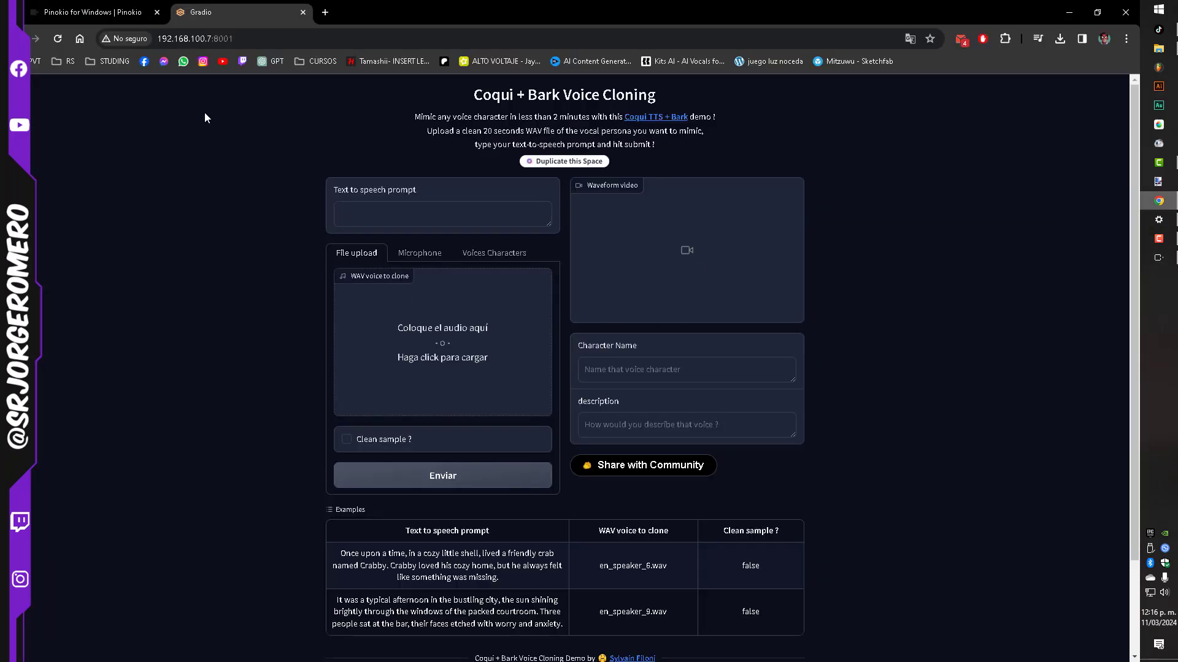
Step: Examine the voice cloning page's speech prompt field, the Voices Characters gallery and the example prompts
{"action": "left_click", "coordinate": [355, 210]}
{"action": "left_click", "coordinate": [410, 260]}
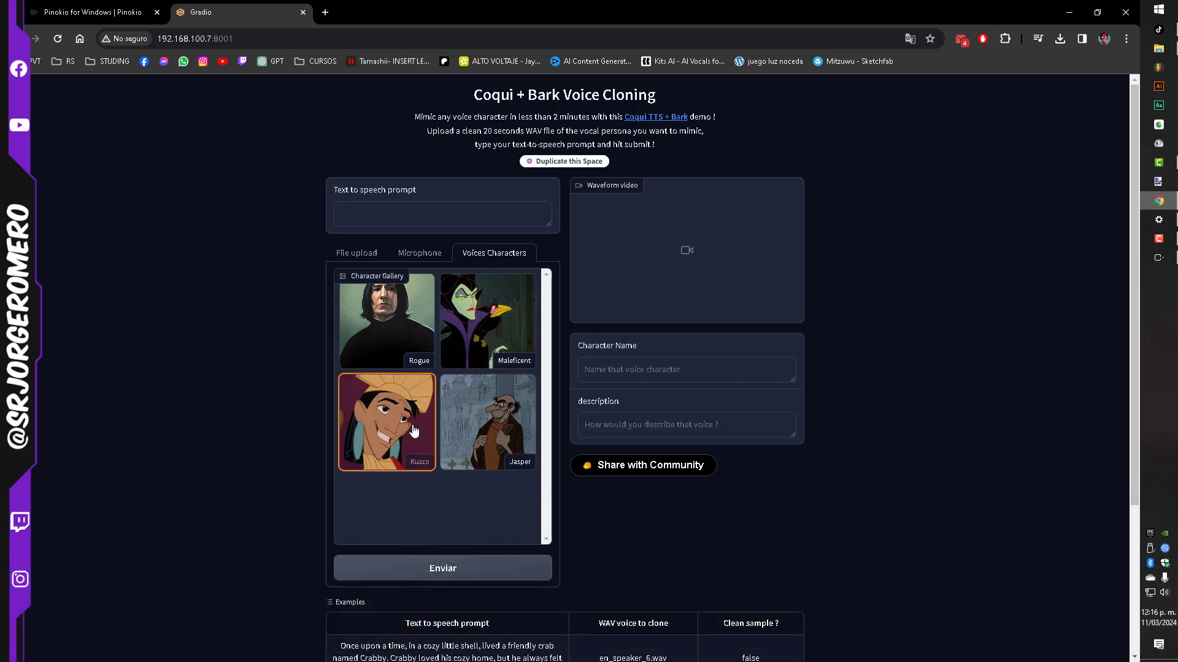
{"action": "scroll", "coordinate": [490, 445], "scroll_direction": "down", "scroll_amount": 3}
{"action": "scroll", "coordinate": [497, 455], "scroll_direction": "up", "scroll_amount": 3}
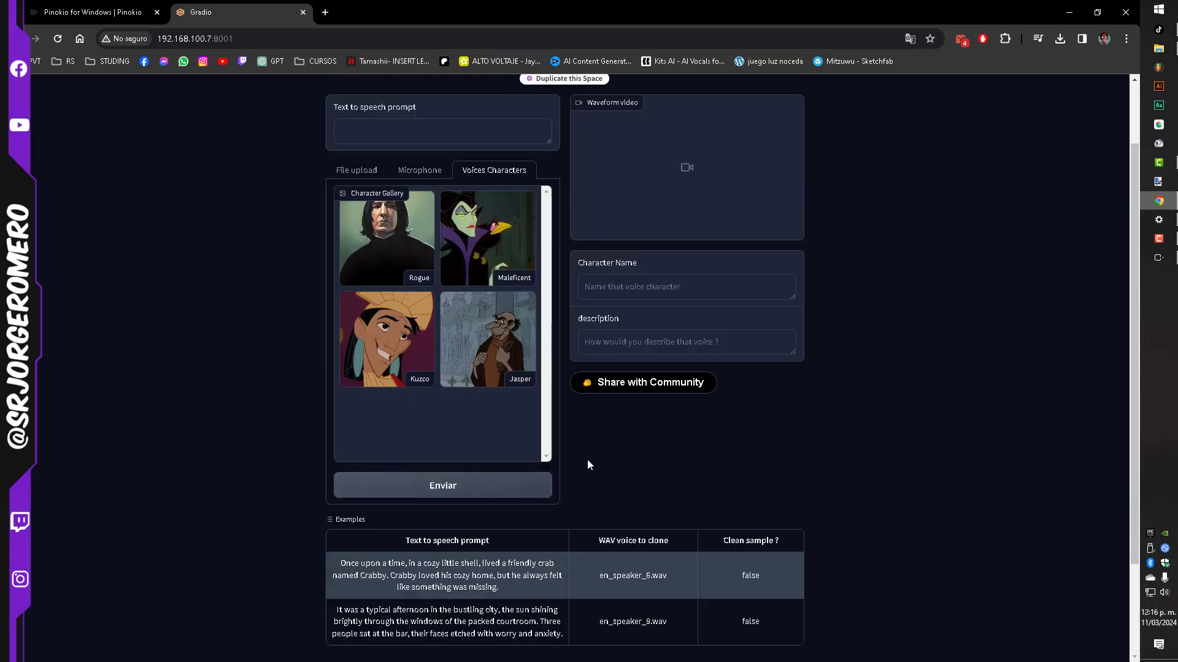
{"action": "scroll", "coordinate": [544, 412], "scroll_direction": "down", "scroll_amount": 3}
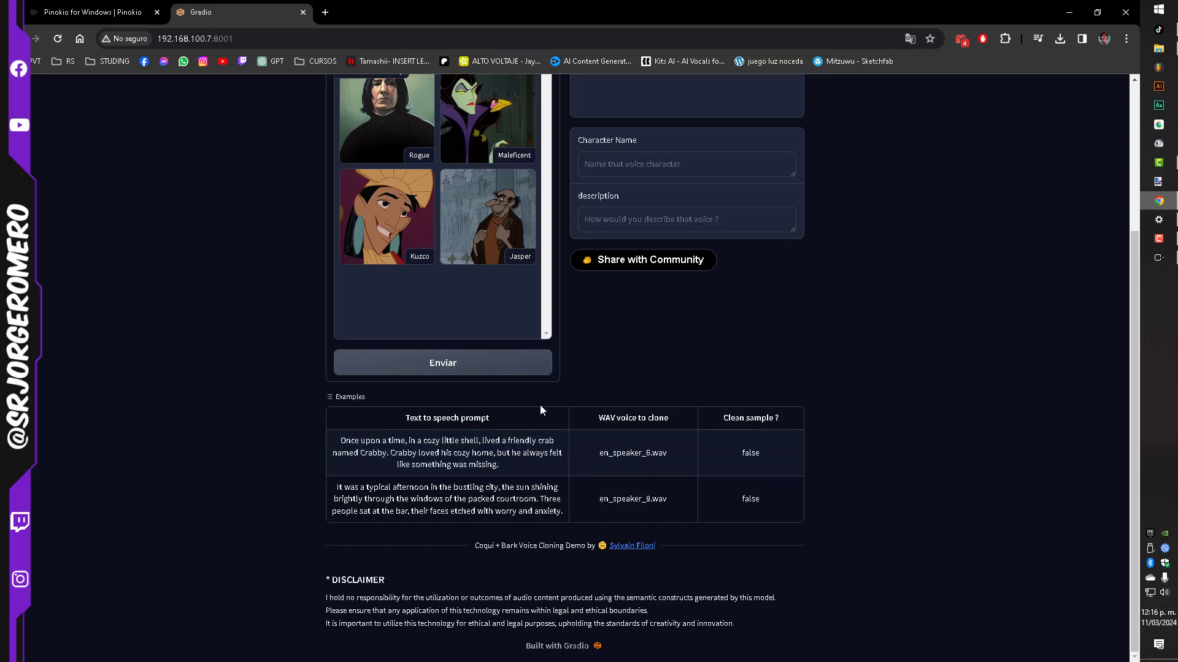
Step: Stop Bark Voice Cloning in Pinokio and reload its Gradio page in the browser to check the connection
{"action": "left_click", "coordinate": [1068, 12]}
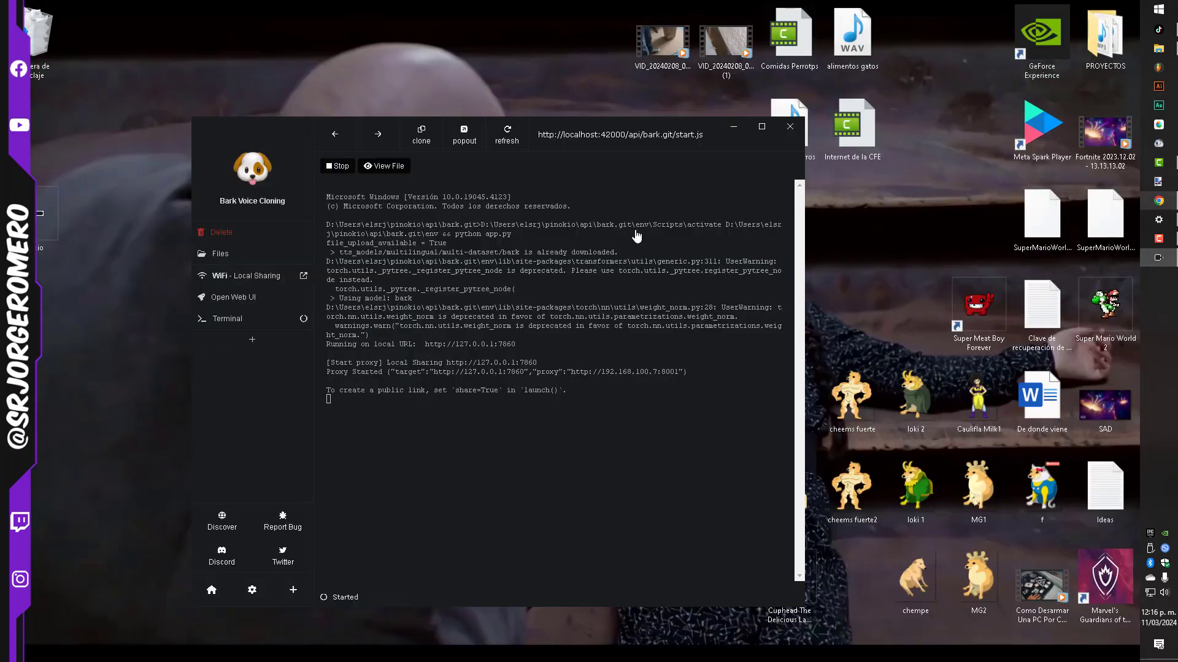
{"action": "left_click", "coordinate": [337, 167]}
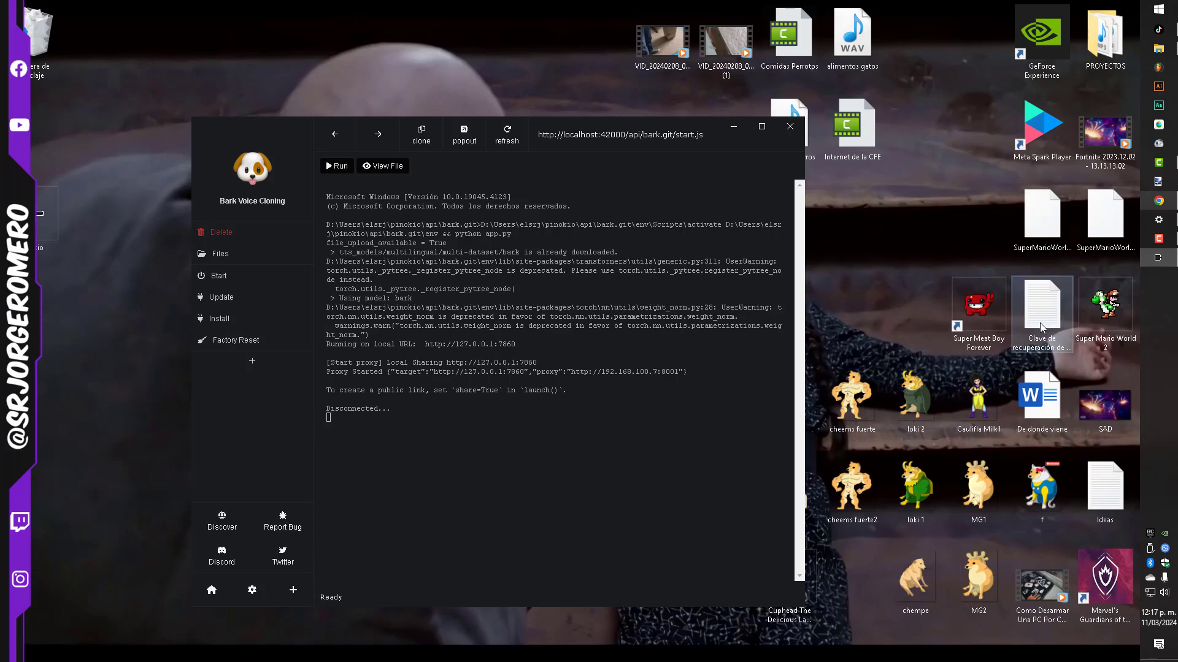
{"action": "left_click", "coordinate": [1158, 200]}
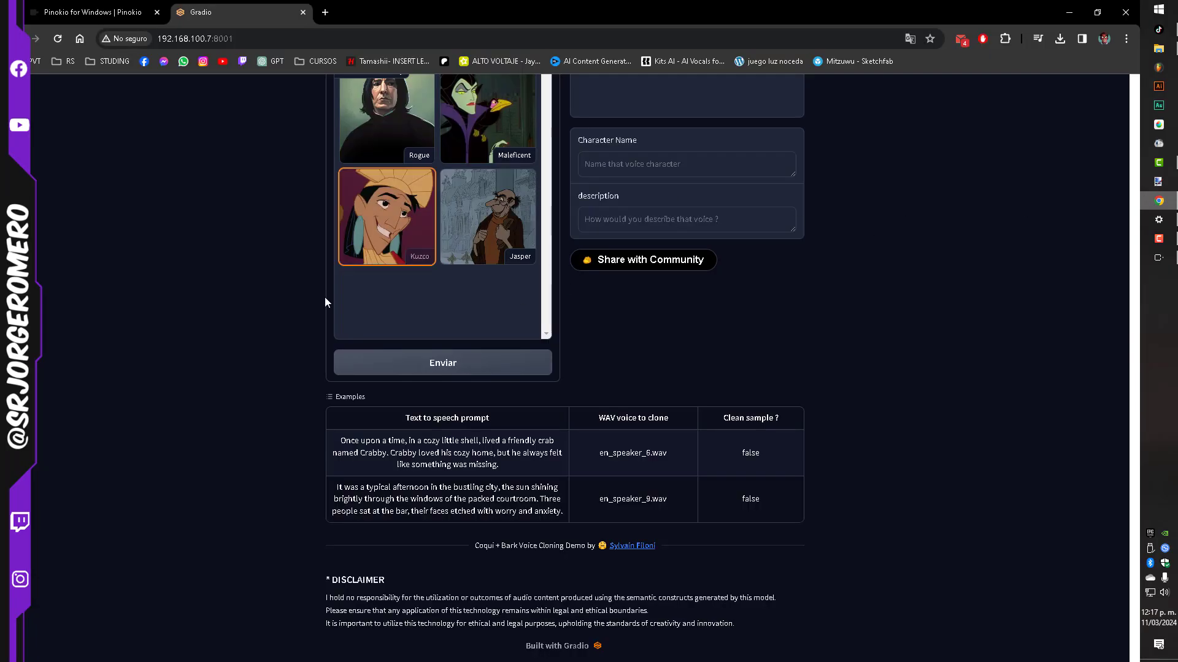
{"action": "left_click", "coordinate": [57, 38]}
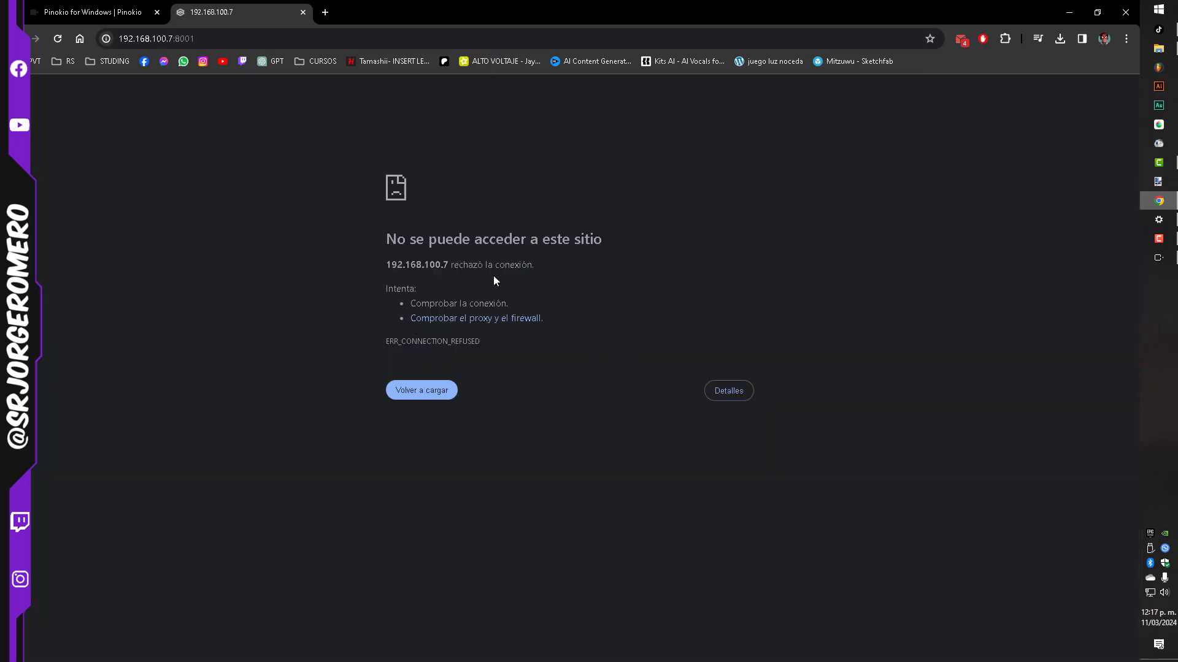
Step: Close the Gradio browser tab and minimize the browser, and return Pinokio to its downloaded apps list before closing it
{"action": "left_click", "coordinate": [303, 12]}
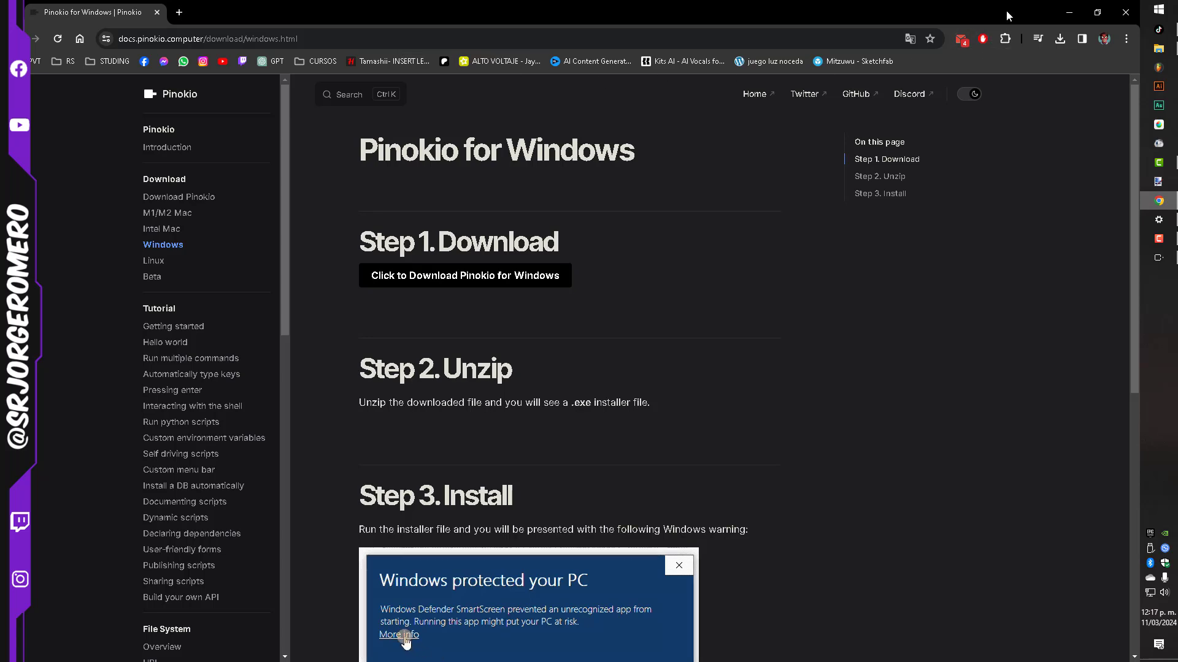
{"action": "left_click", "coordinate": [1069, 12]}
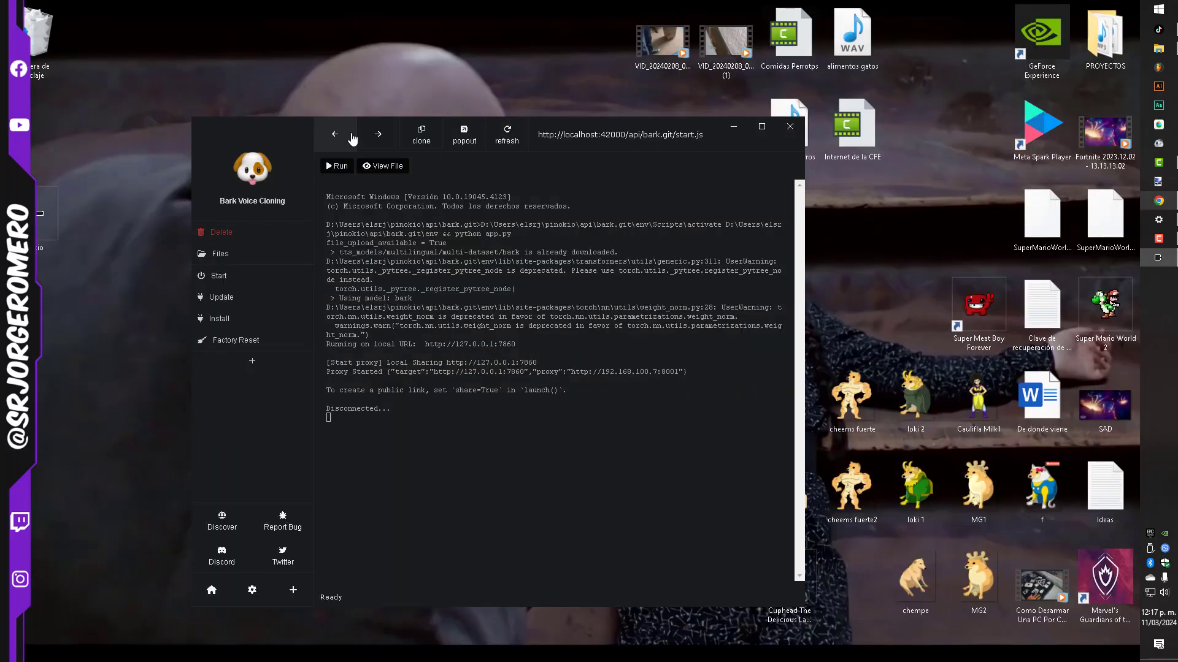
{"action": "left_click", "coordinate": [341, 134]}
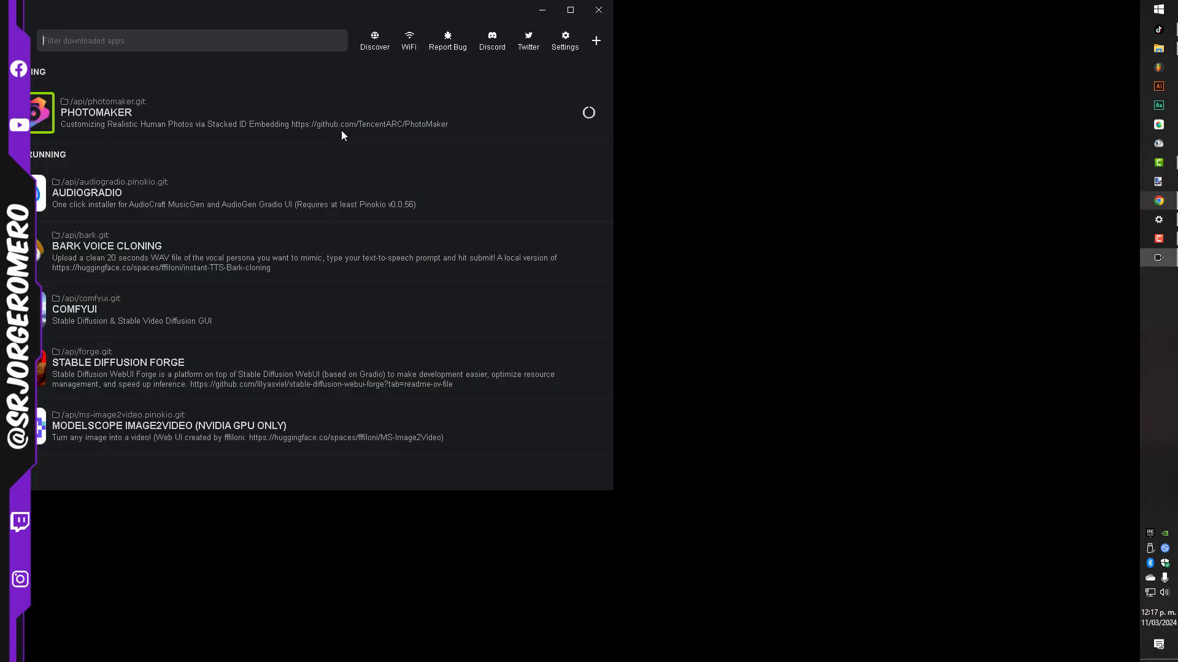
{"action": "double_click", "coordinate": [791, 17]}
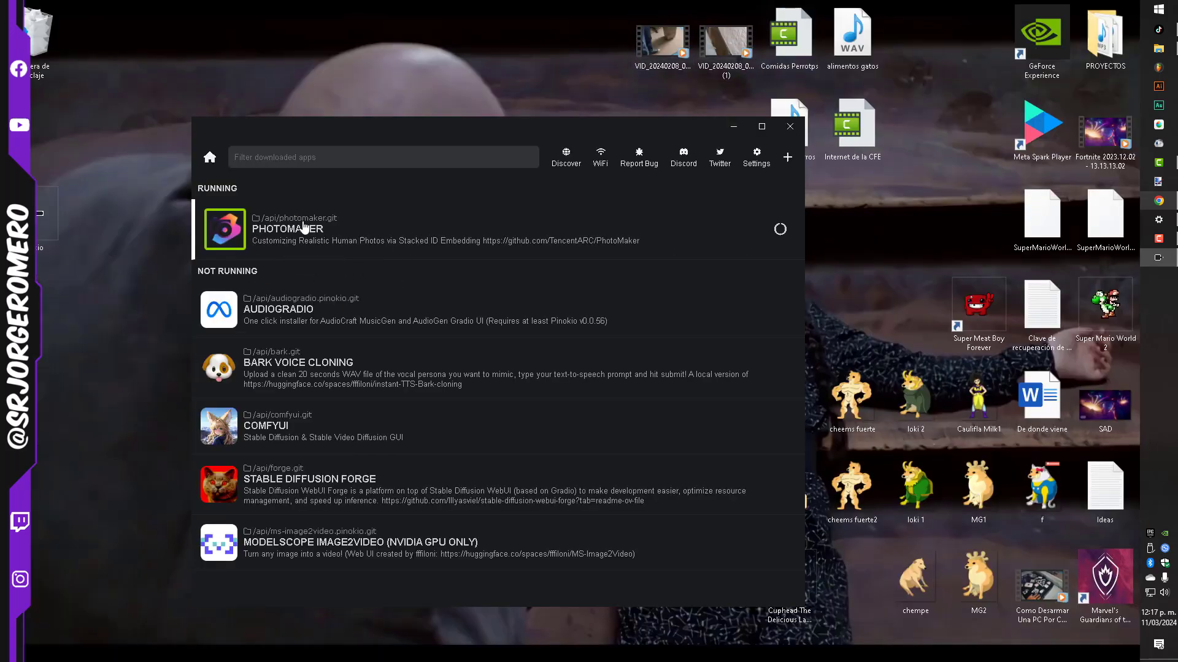
{"action": "left_click", "coordinate": [789, 127]}
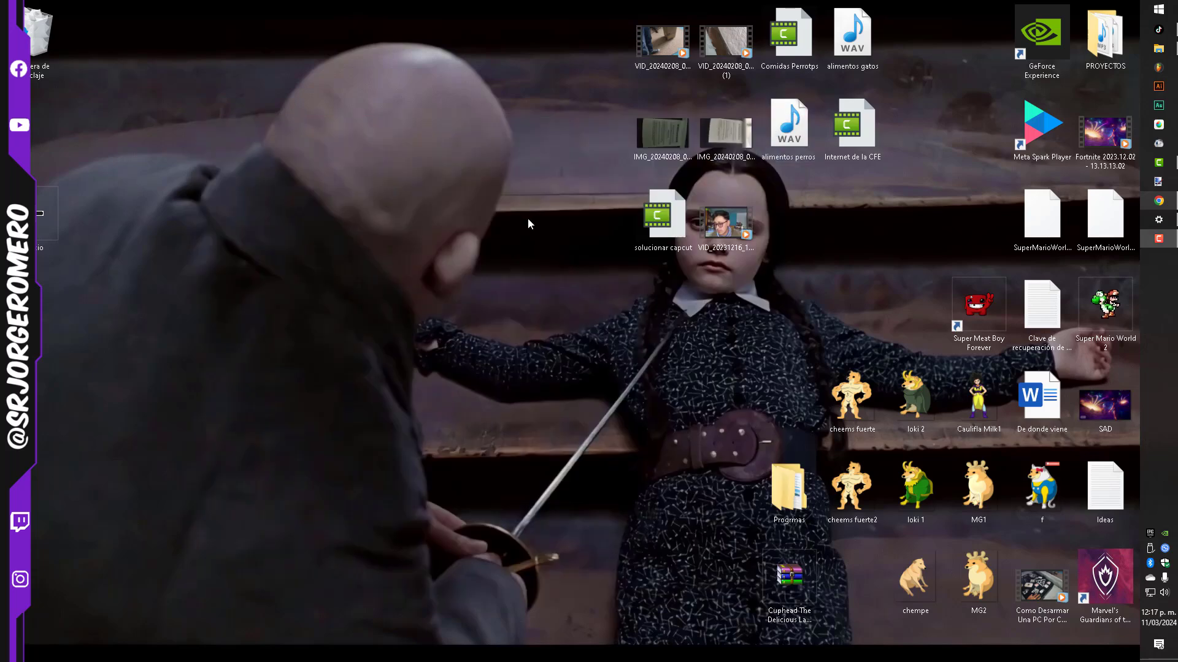